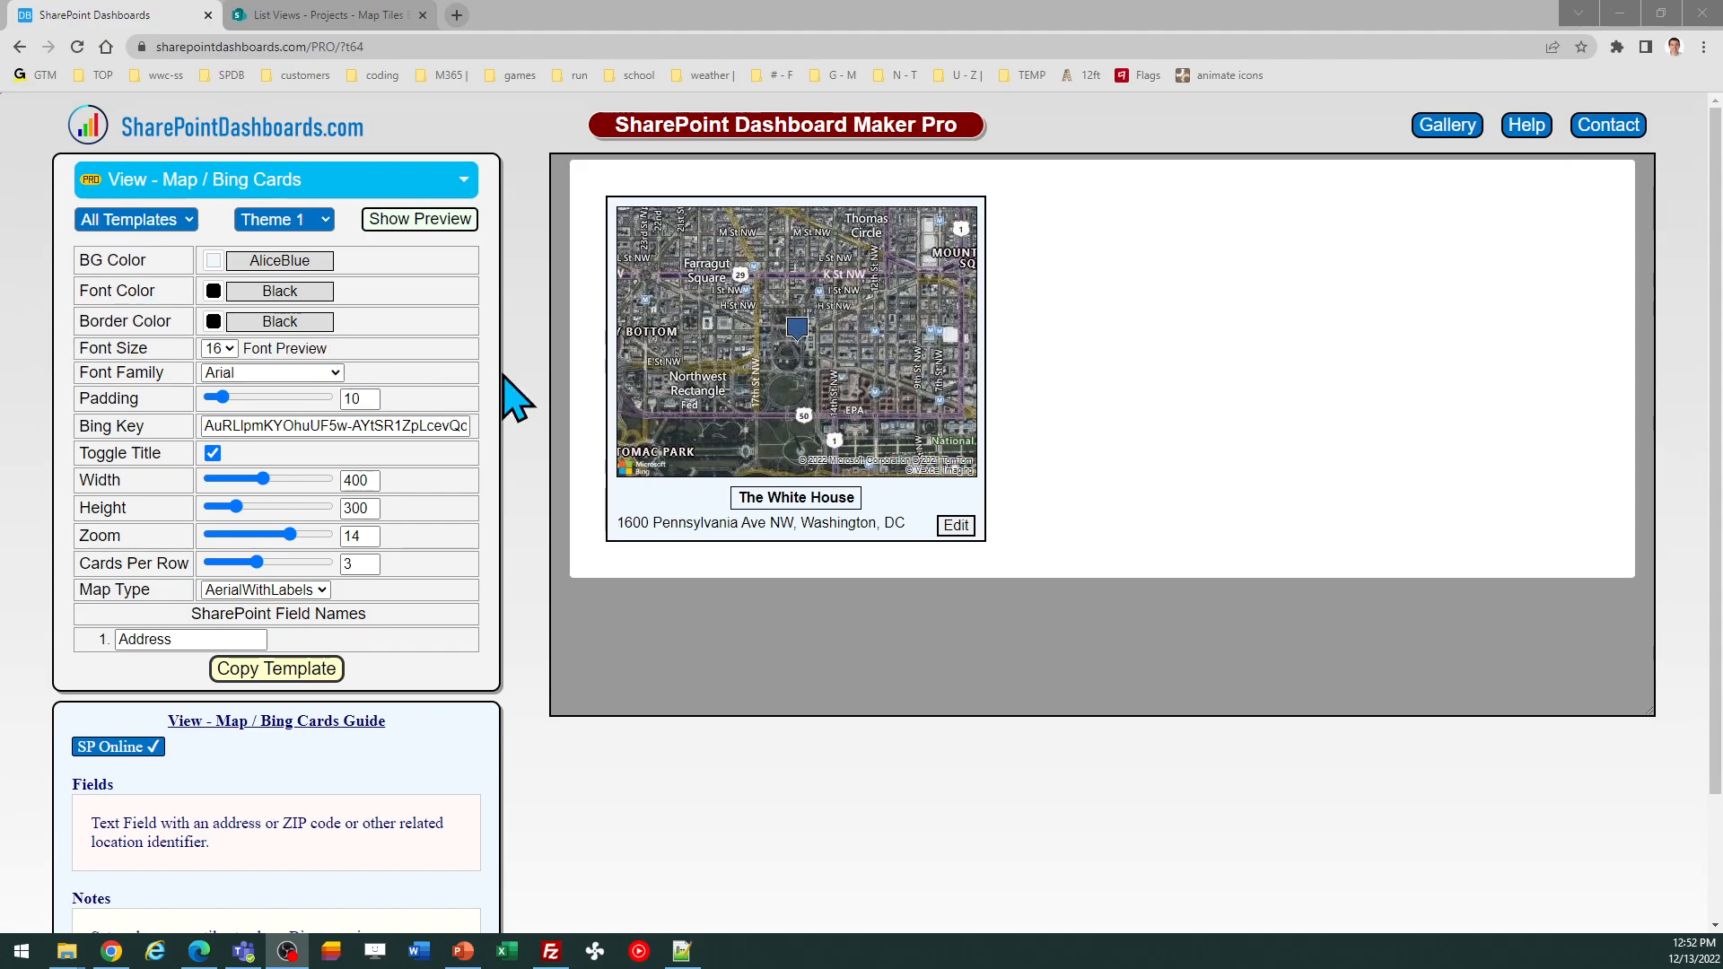
# Step: Look over the Projects list, the Map / Bing Cards guide notes and the template's Bing Key setting
pyautogui.click(316, 15)
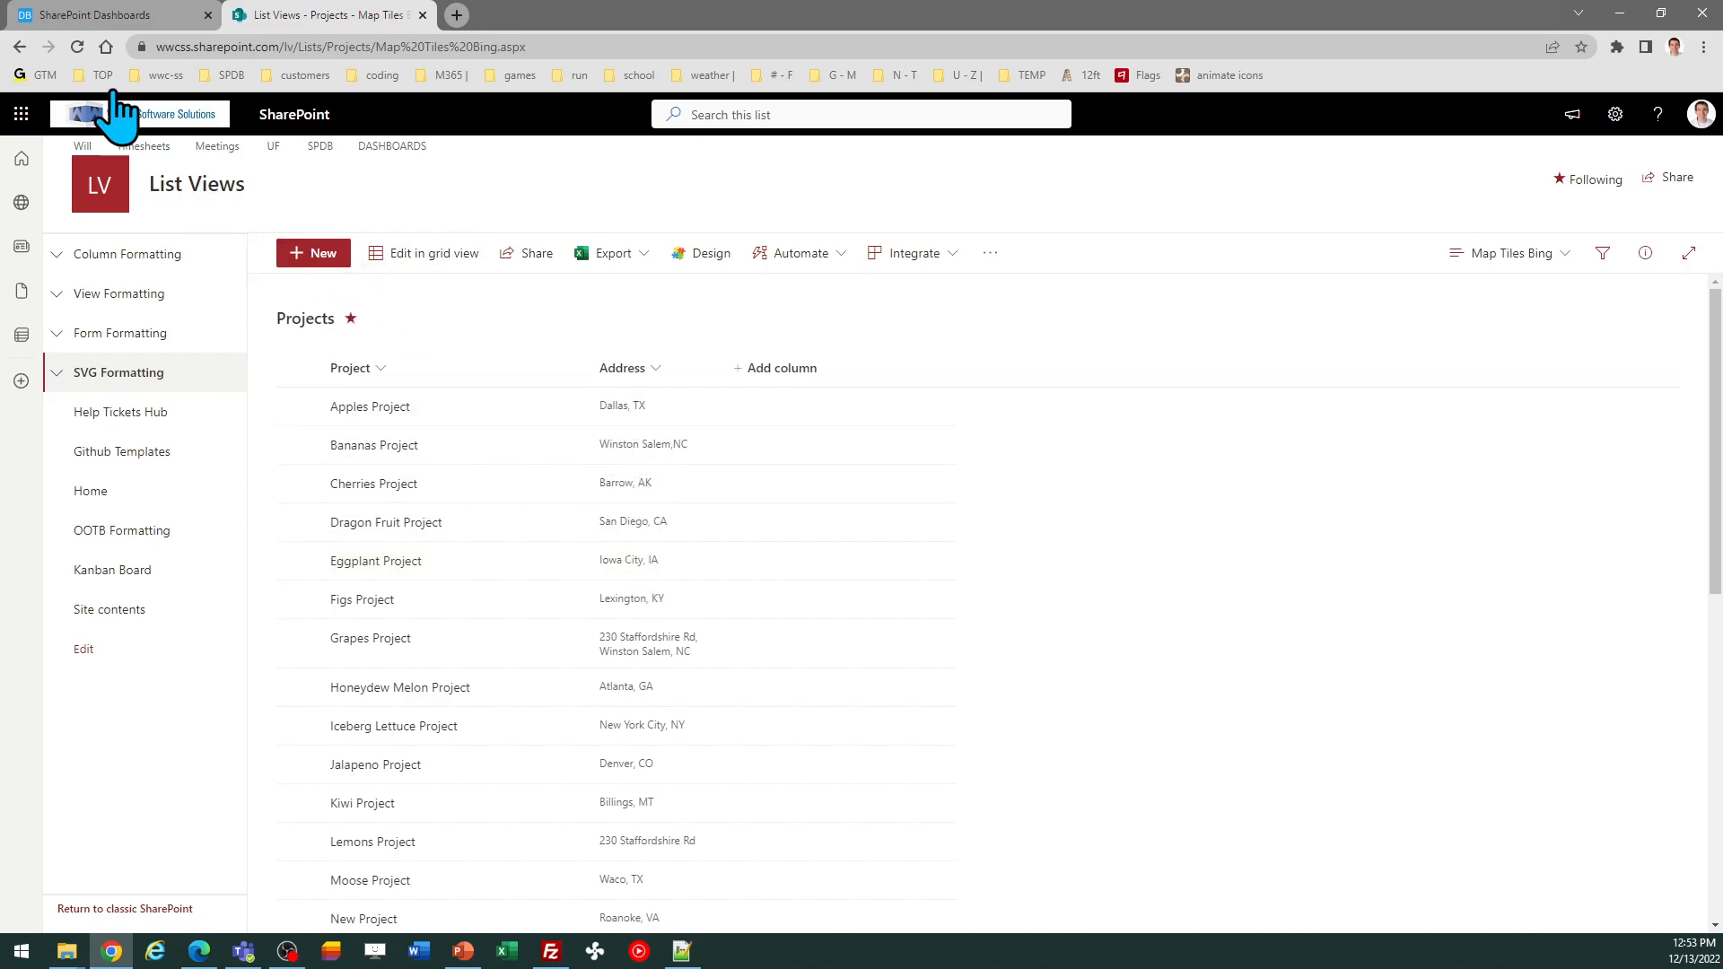
pyautogui.click(83, 18)
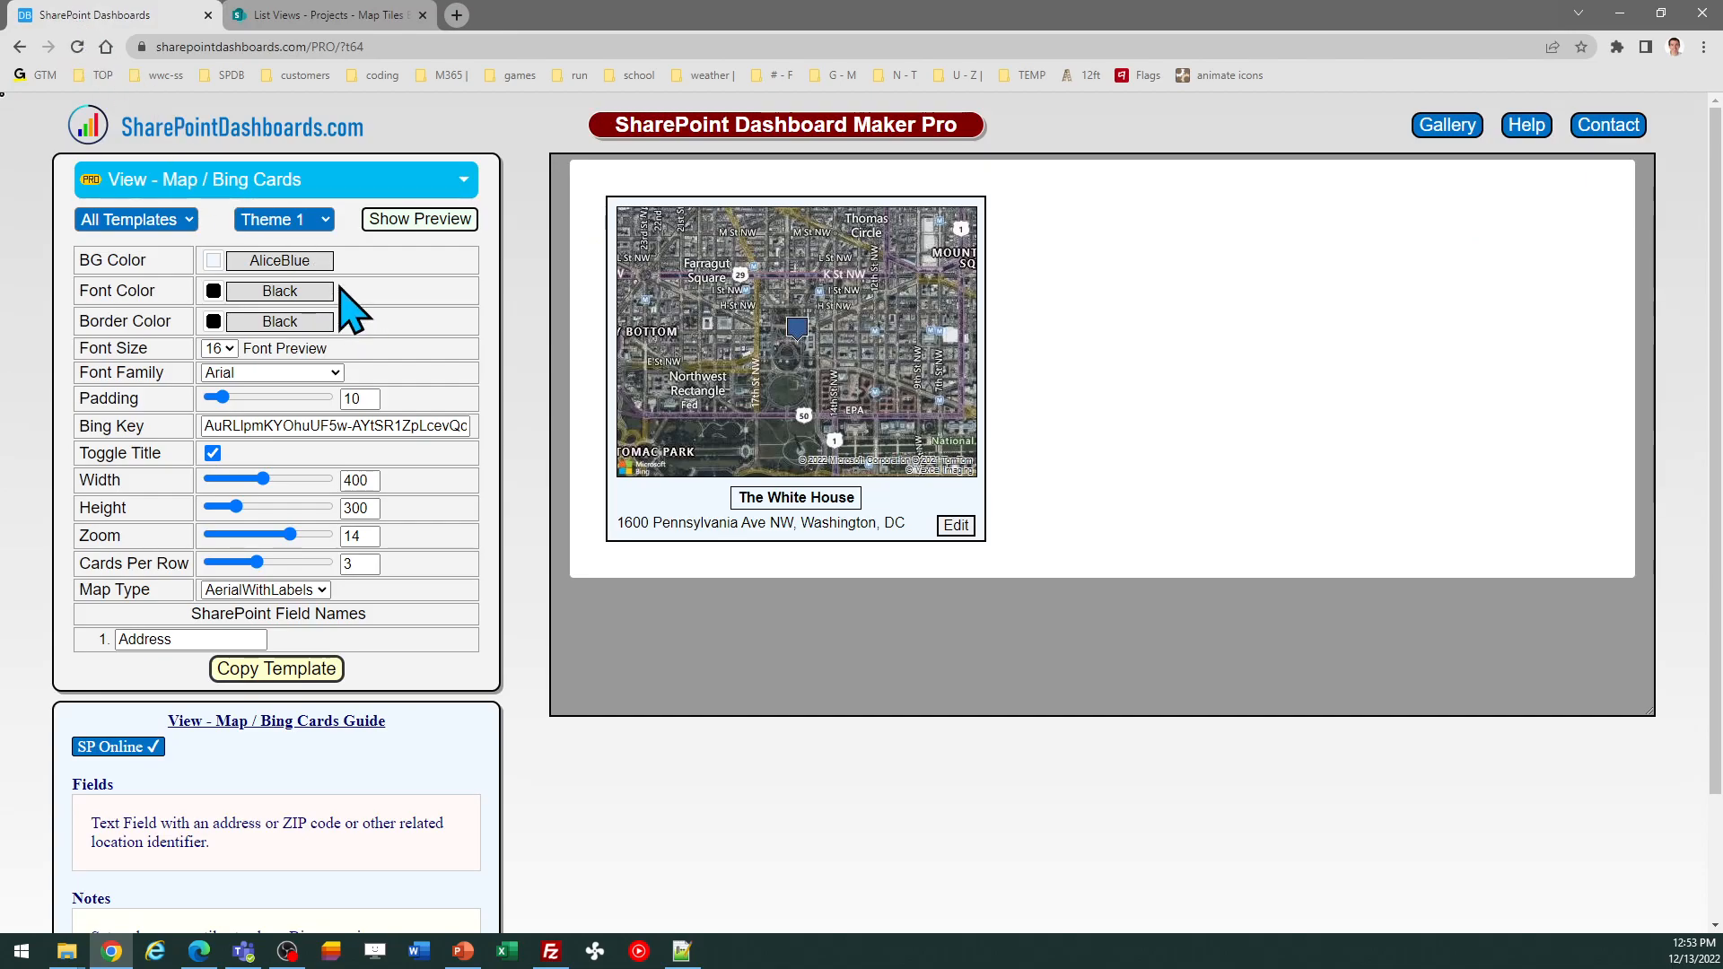
pyautogui.click(314, 218)
pyautogui.click(313, 219)
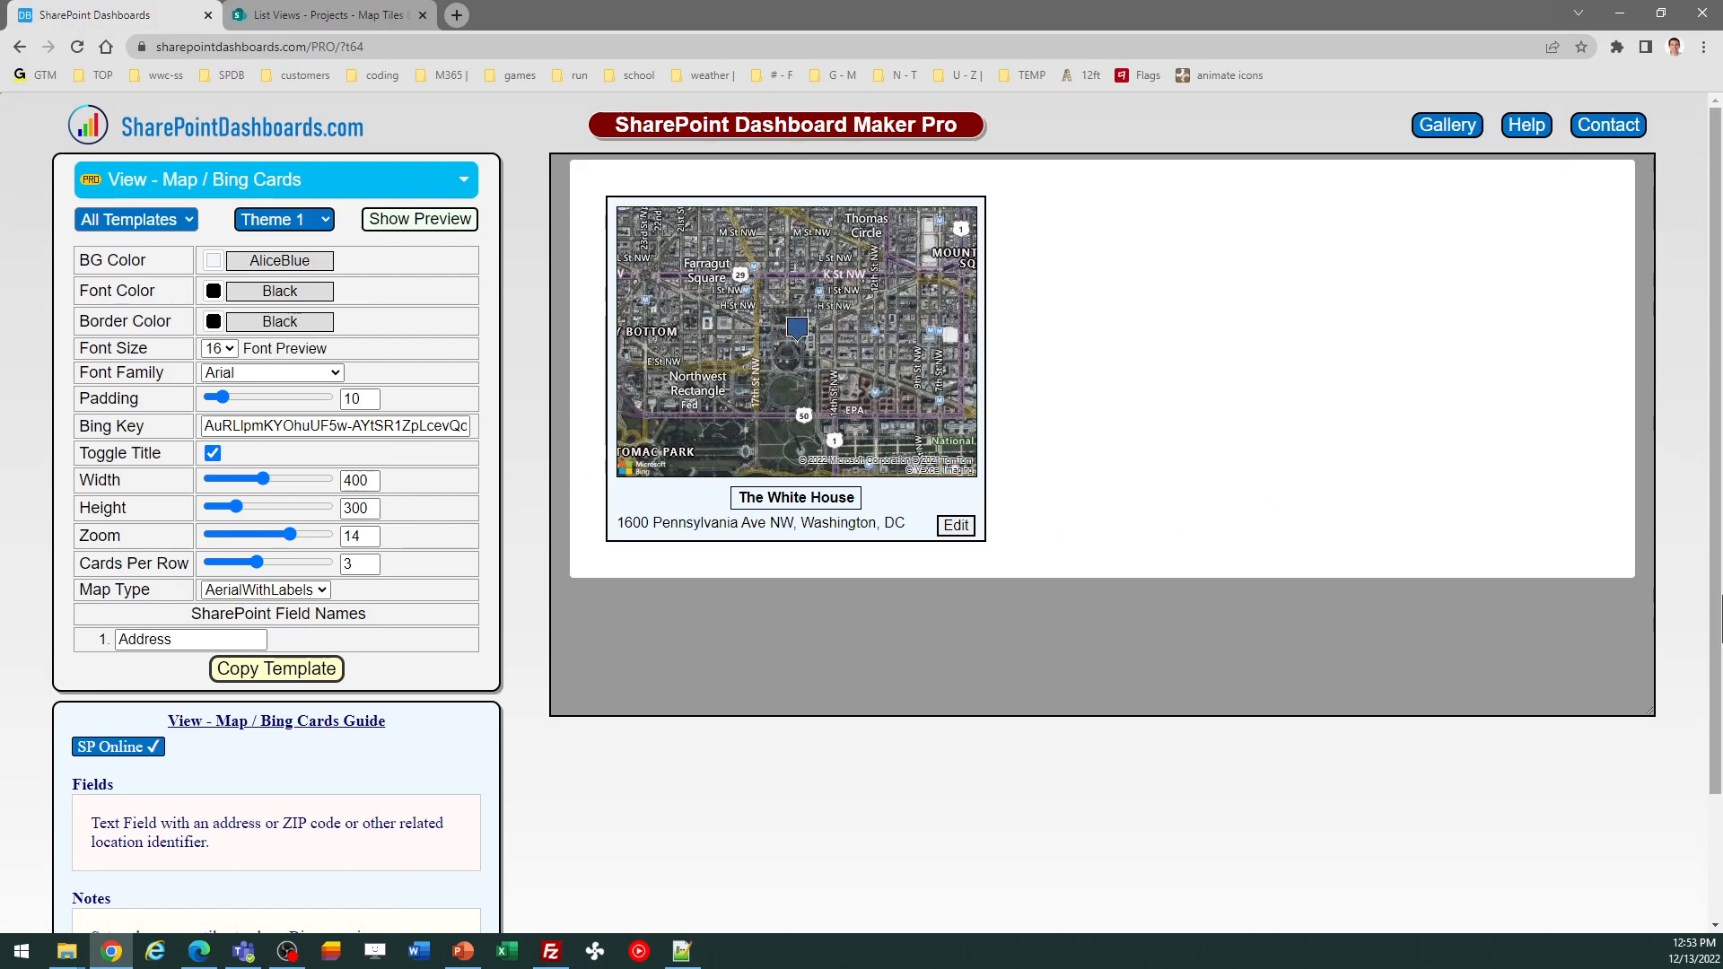
pyautogui.moveTo(1717, 620); pyautogui.dragTo(1717, 773)
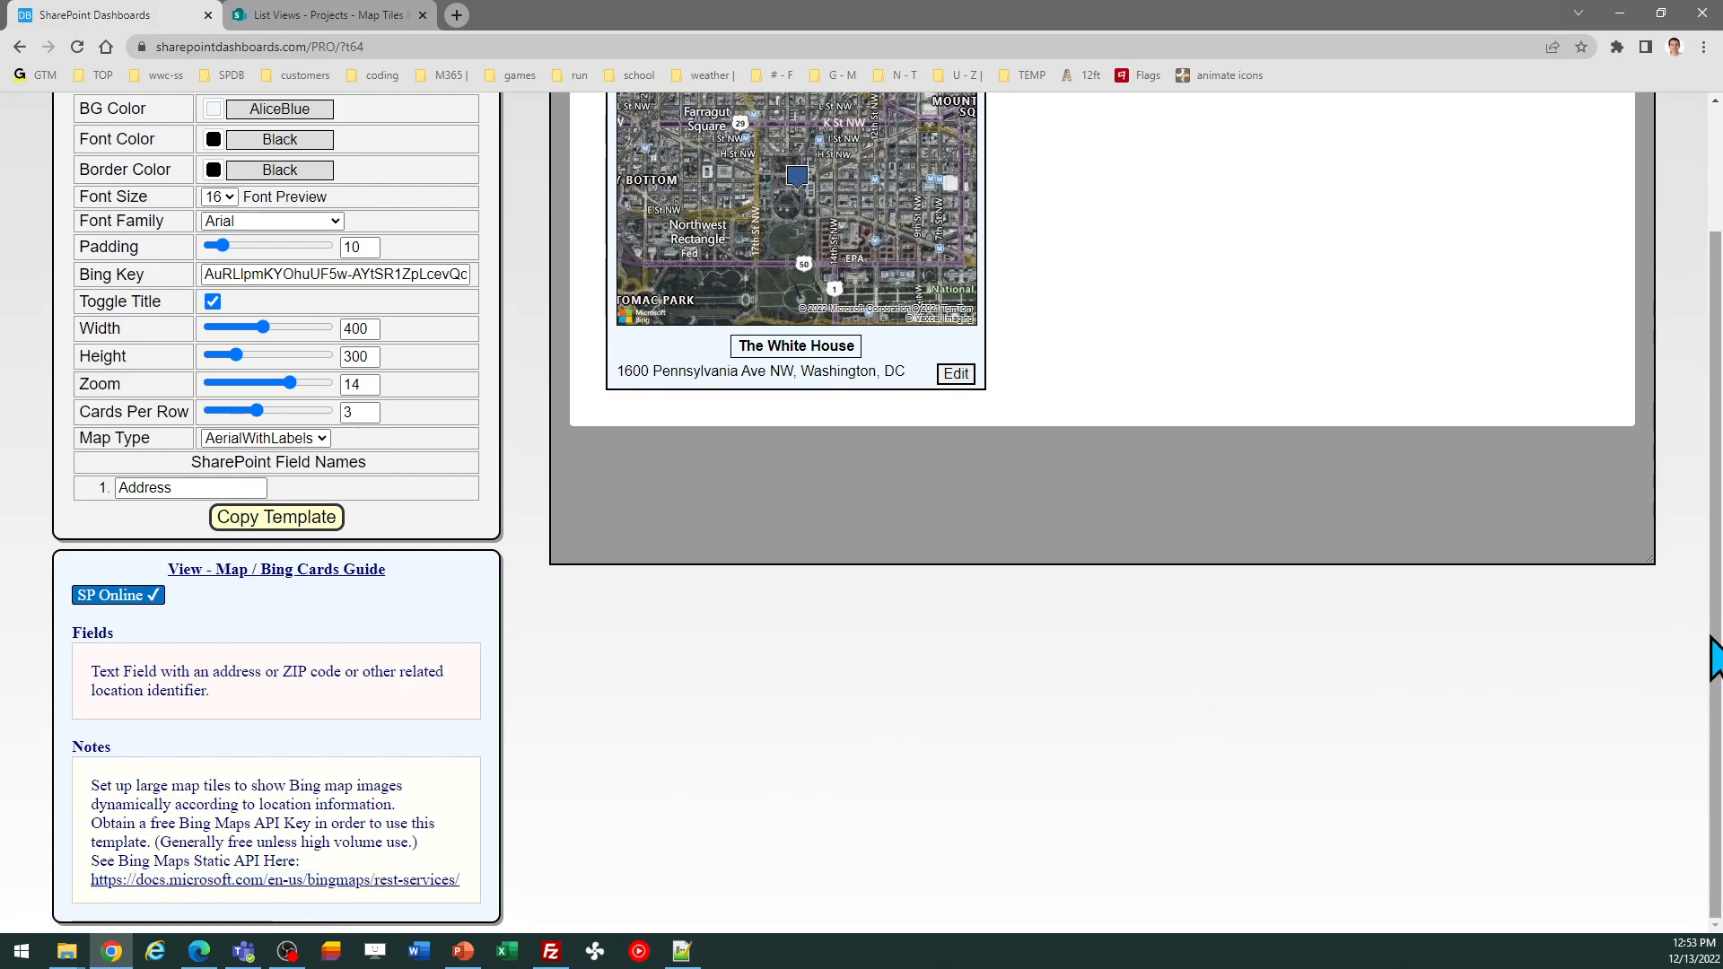
pyautogui.moveTo(1717, 677); pyautogui.dragTo(1717, 519)
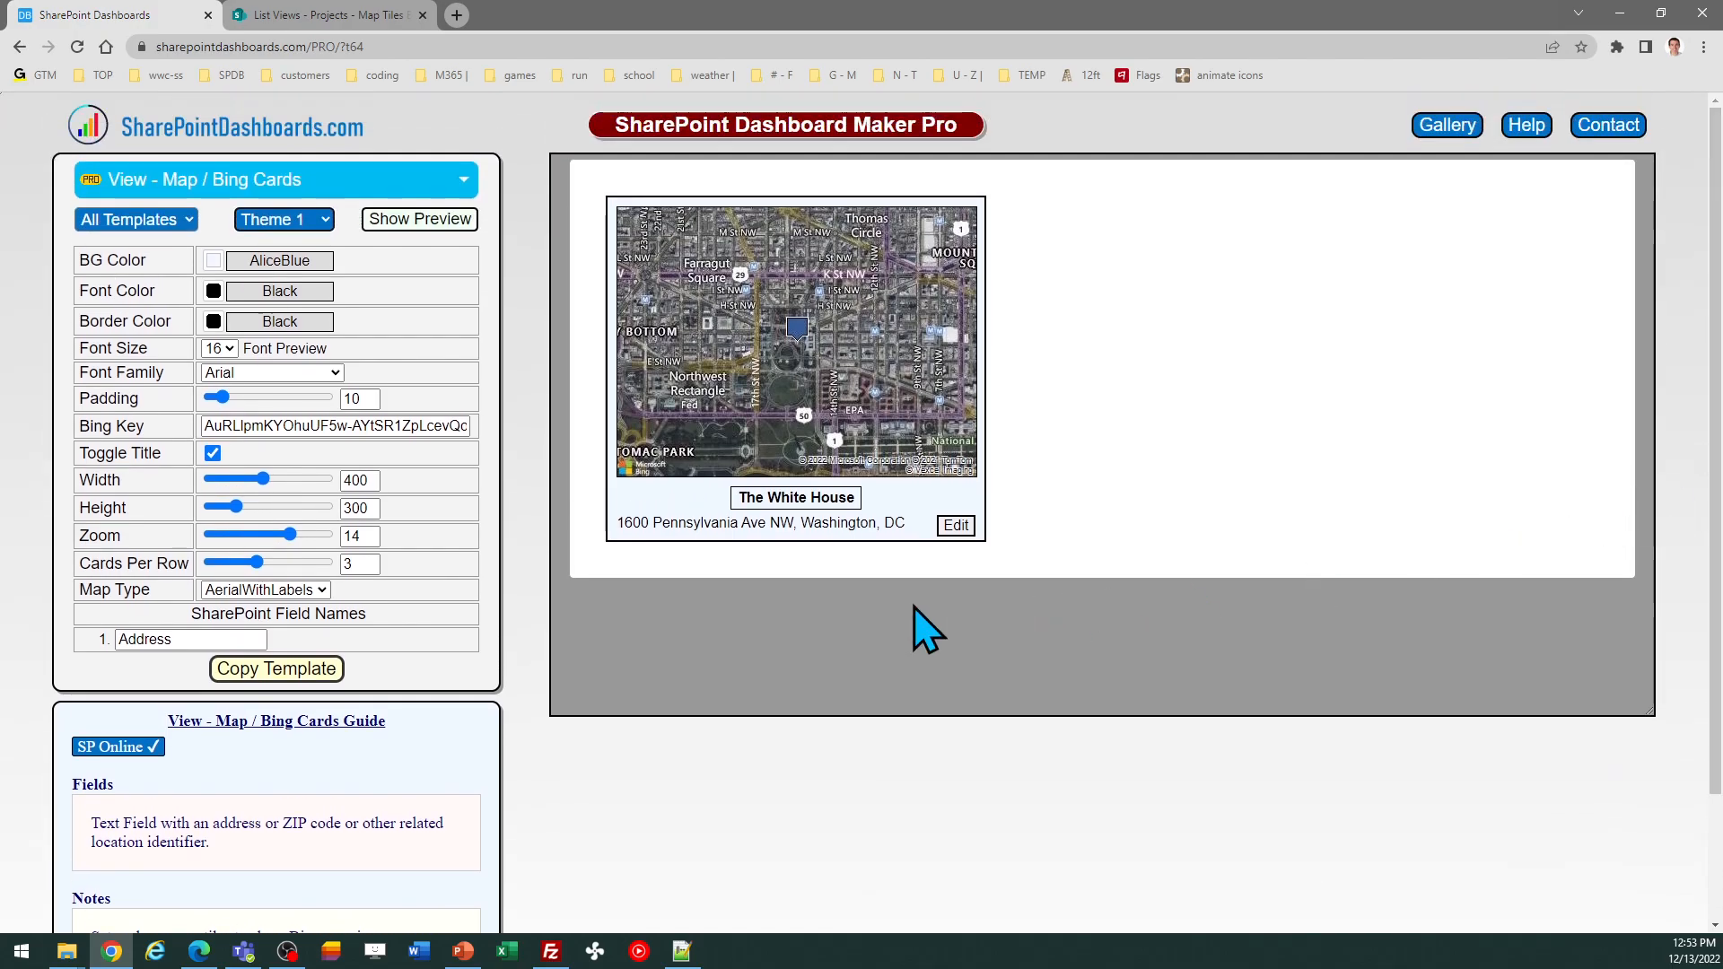
pyautogui.click(212, 426)
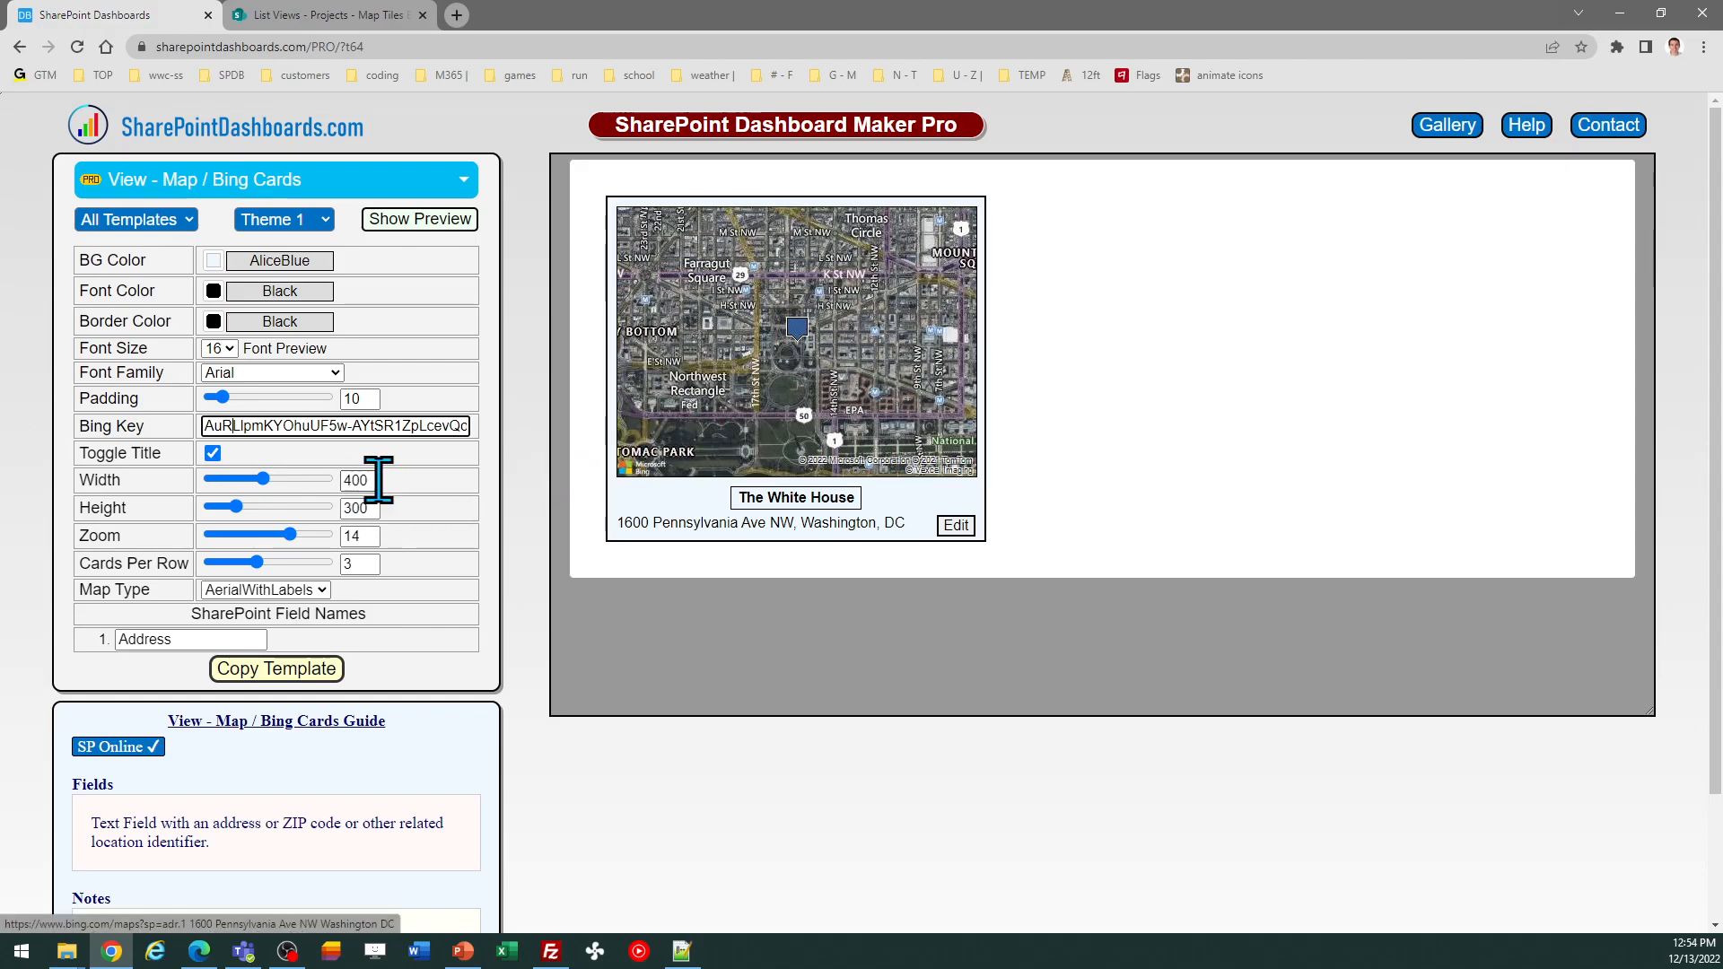
# Step: Try a map card width of 488, and set the width back to 400
pyautogui.moveTo(260, 483); pyautogui.dragTo(288, 484)
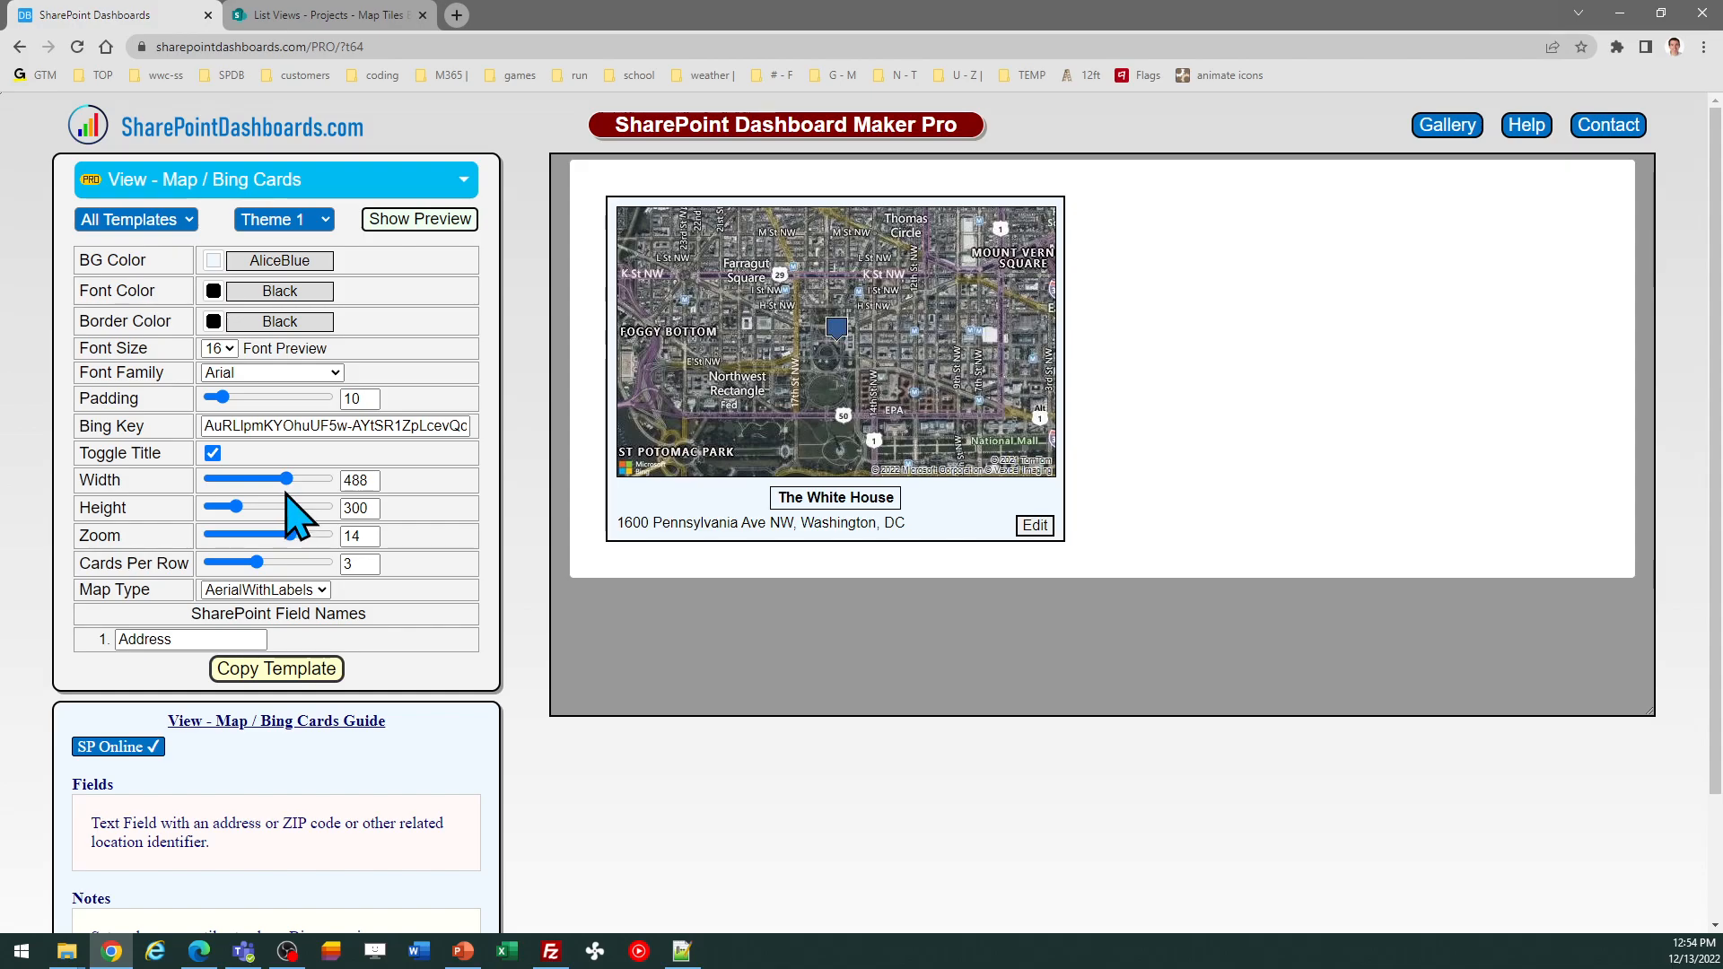
pyautogui.doubleClick(375, 486)
pyautogui.write('400')
pyautogui.press('Tab')
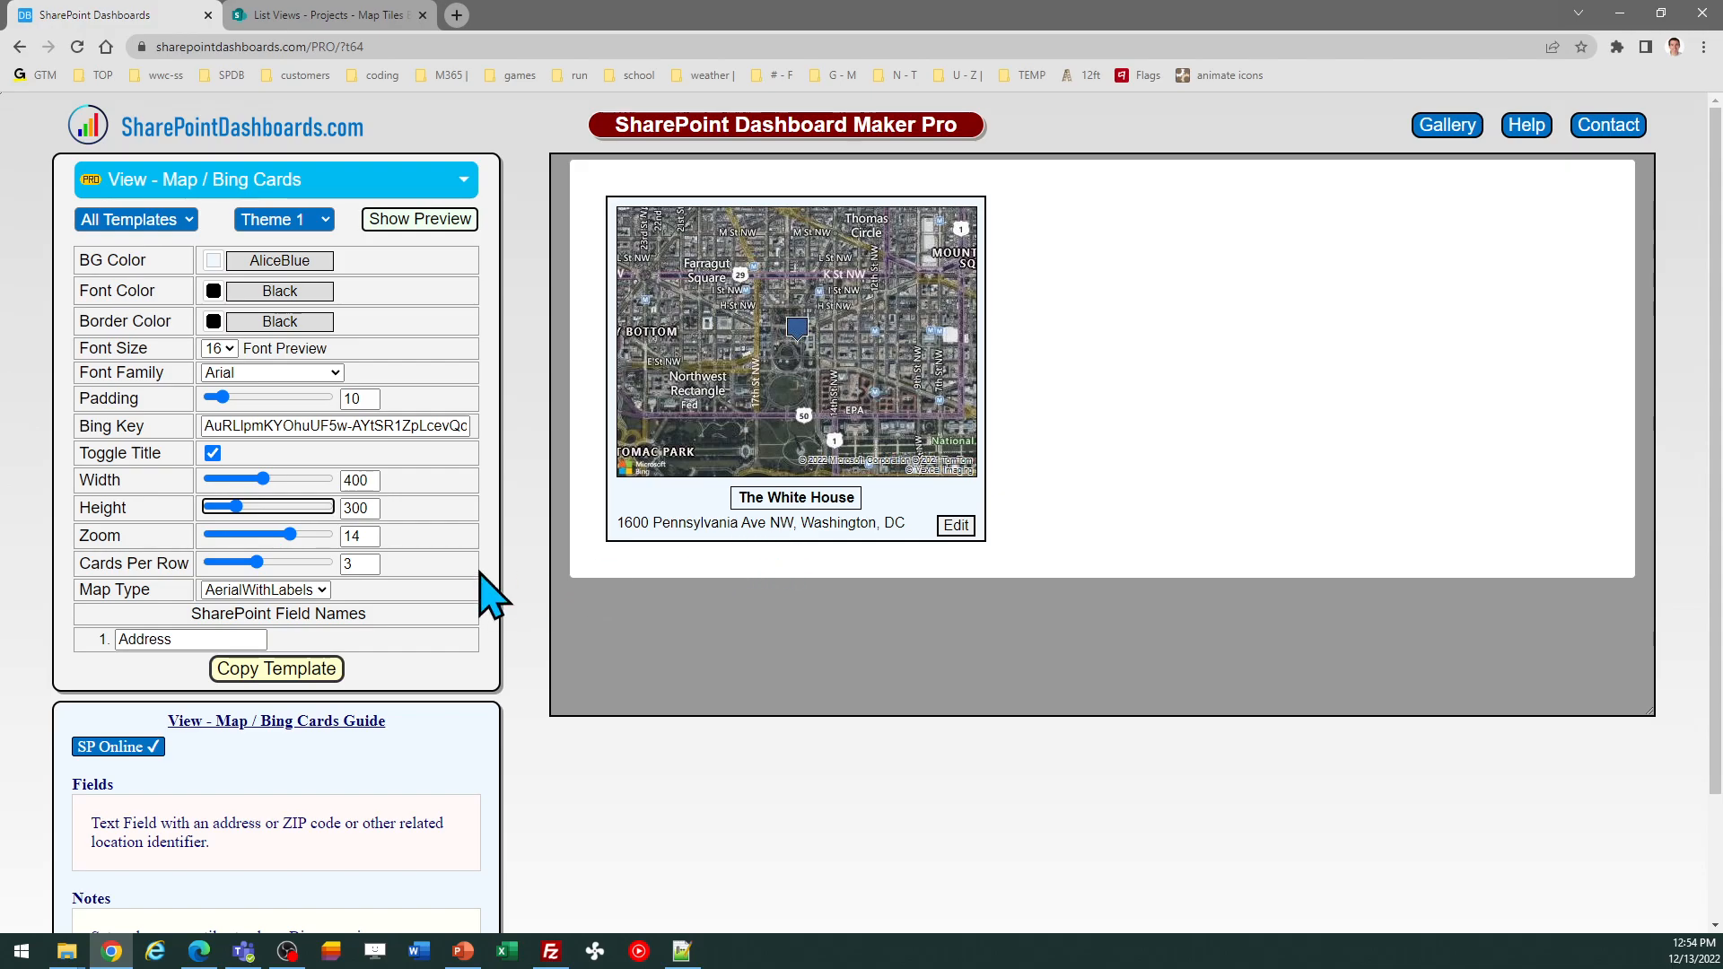
# Step: Set the map type to Road and check the Address field name against the columns of the Projects list
pyautogui.click(316, 593)
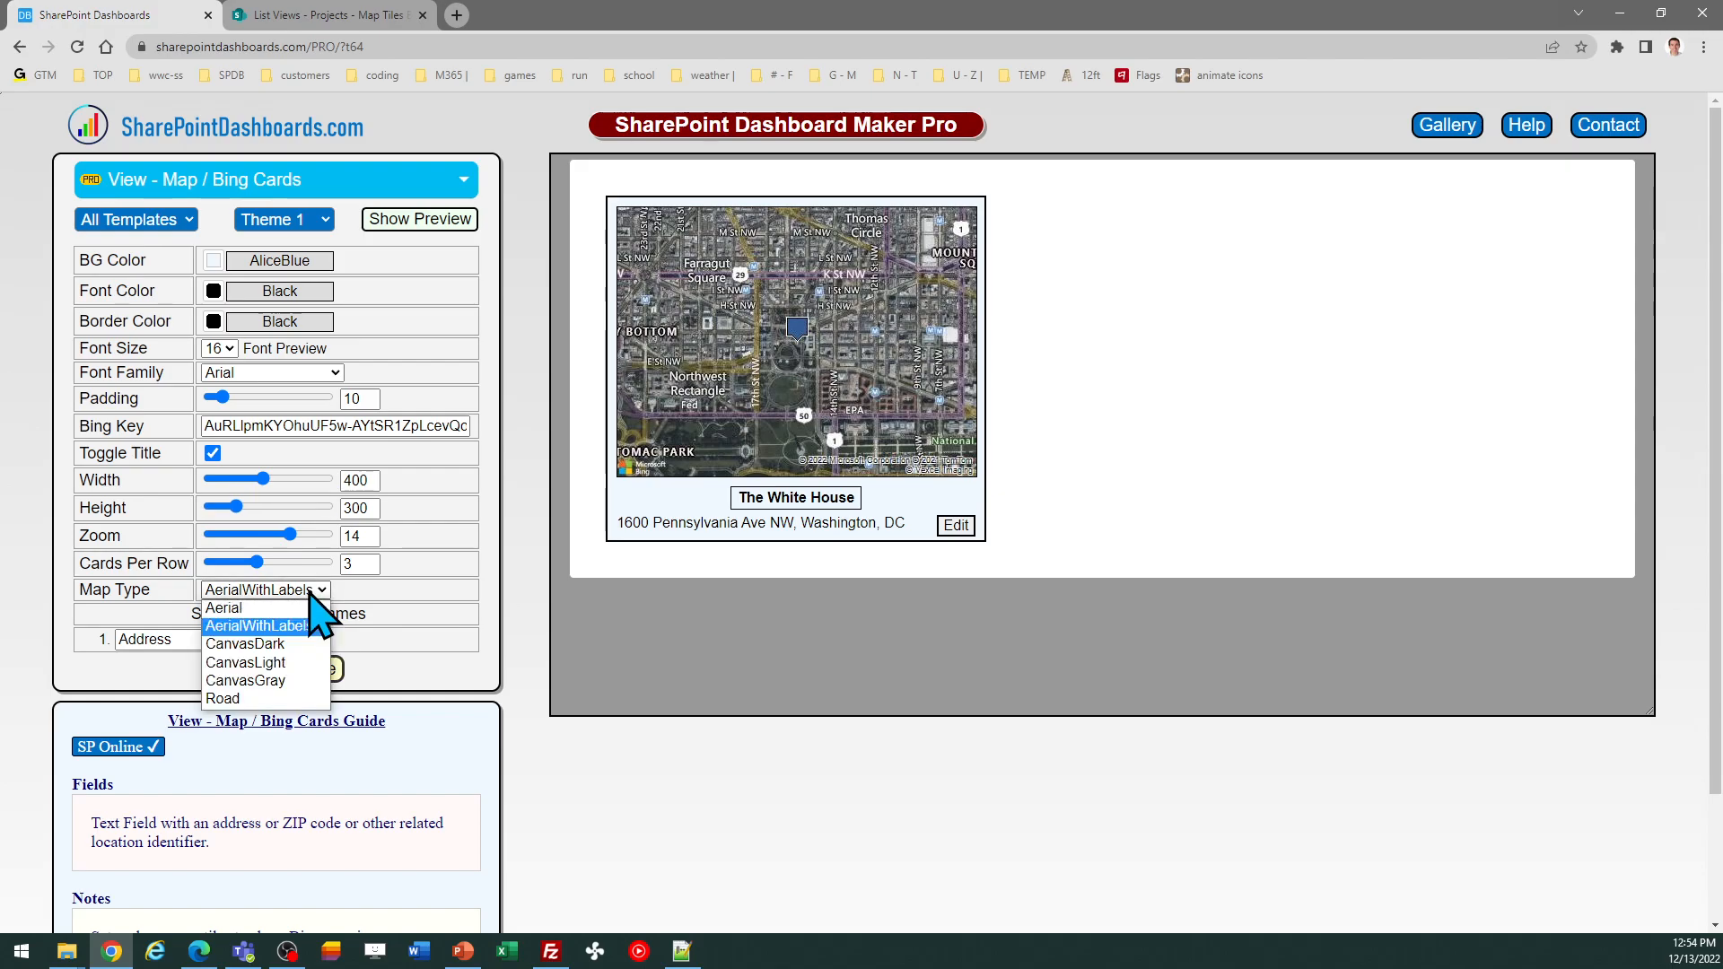
pyautogui.click(290, 697)
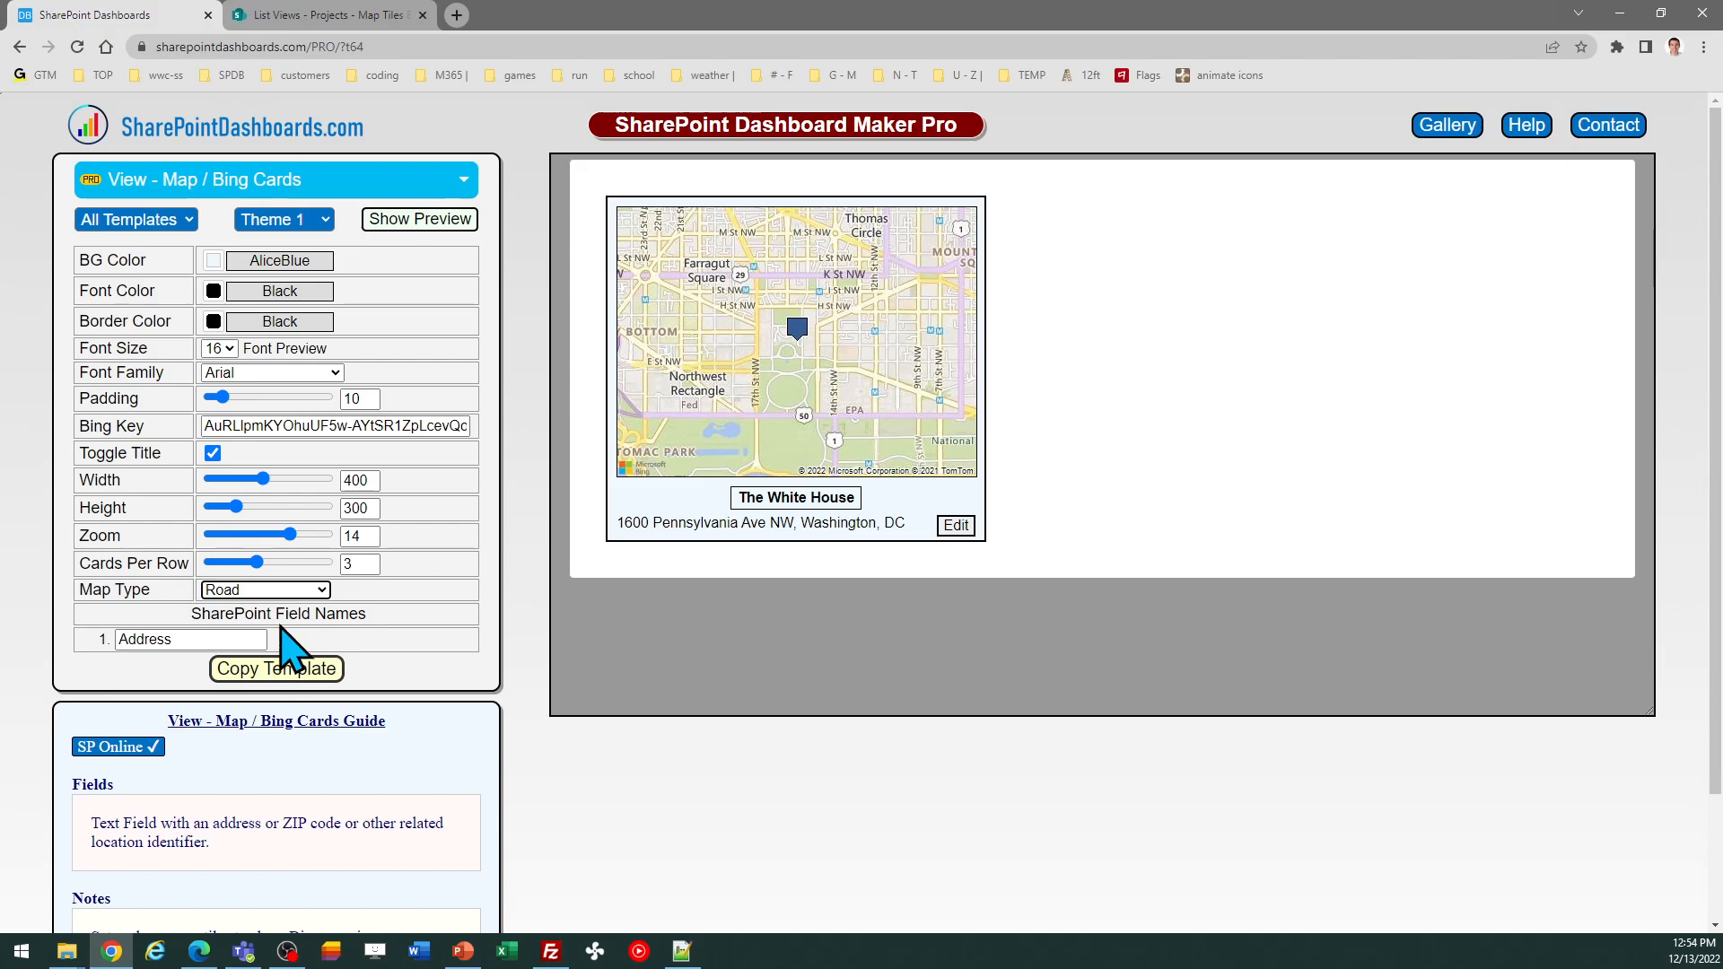
pyautogui.moveTo(375, 614); pyautogui.dragTo(185, 609)
pyautogui.click(199, 643)
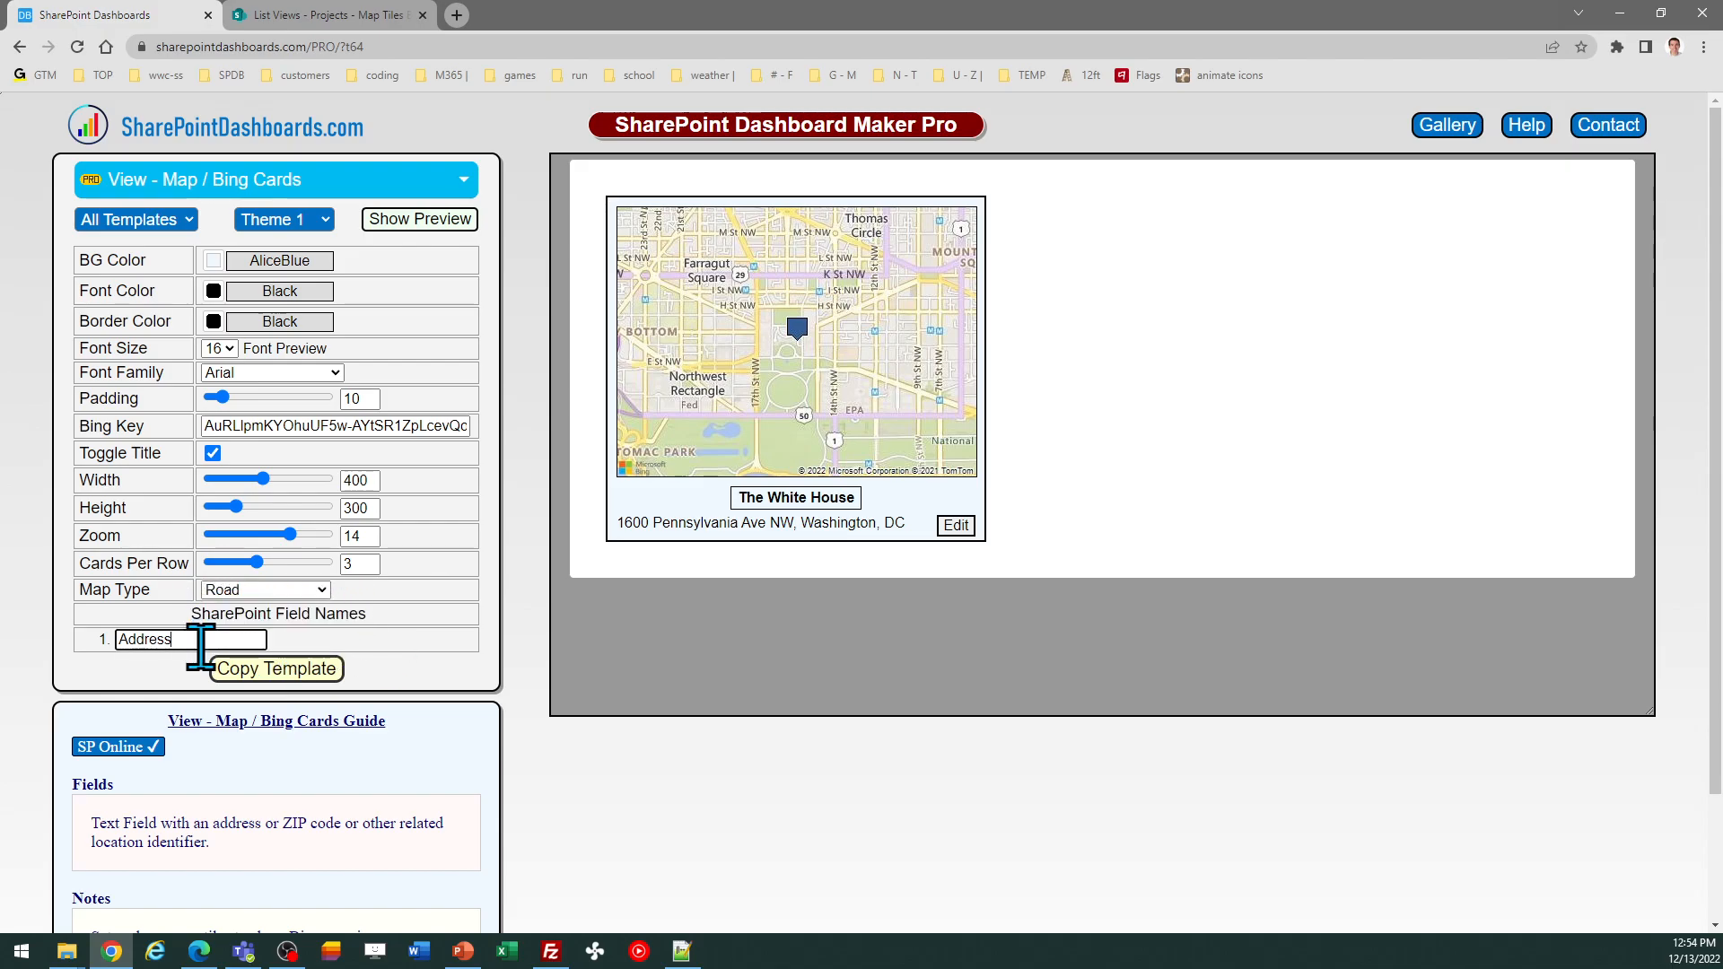
pyautogui.click(339, 15)
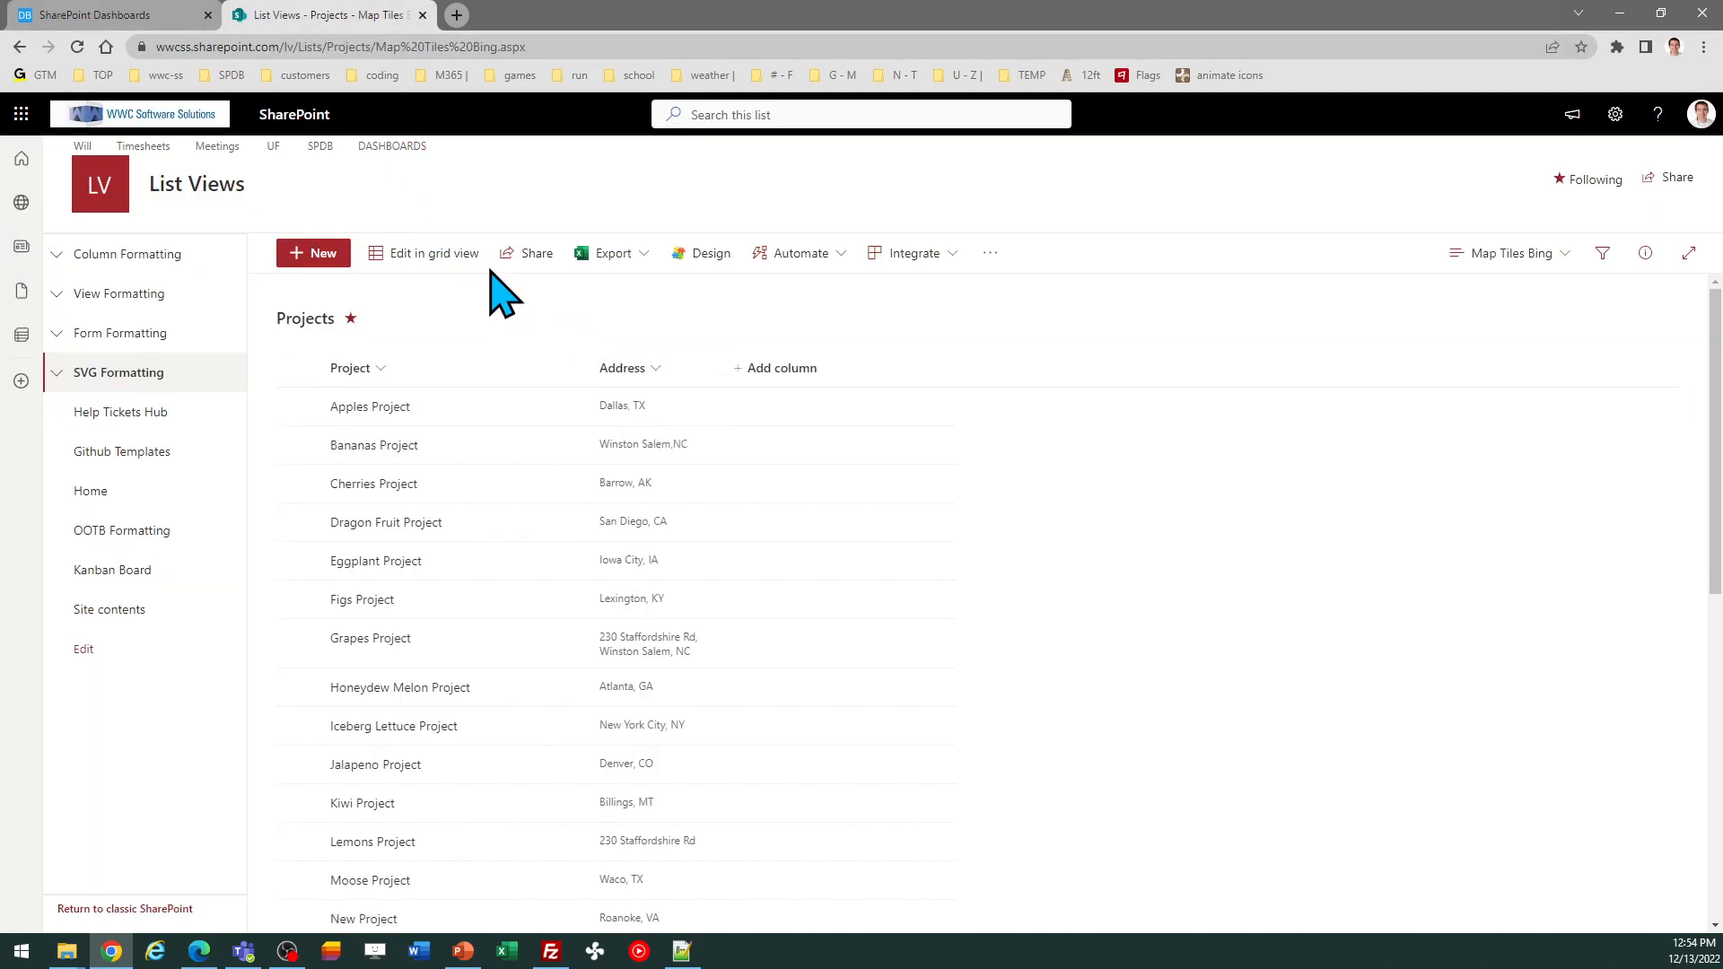
pyautogui.click(103, 15)
pyautogui.click(135, 699)
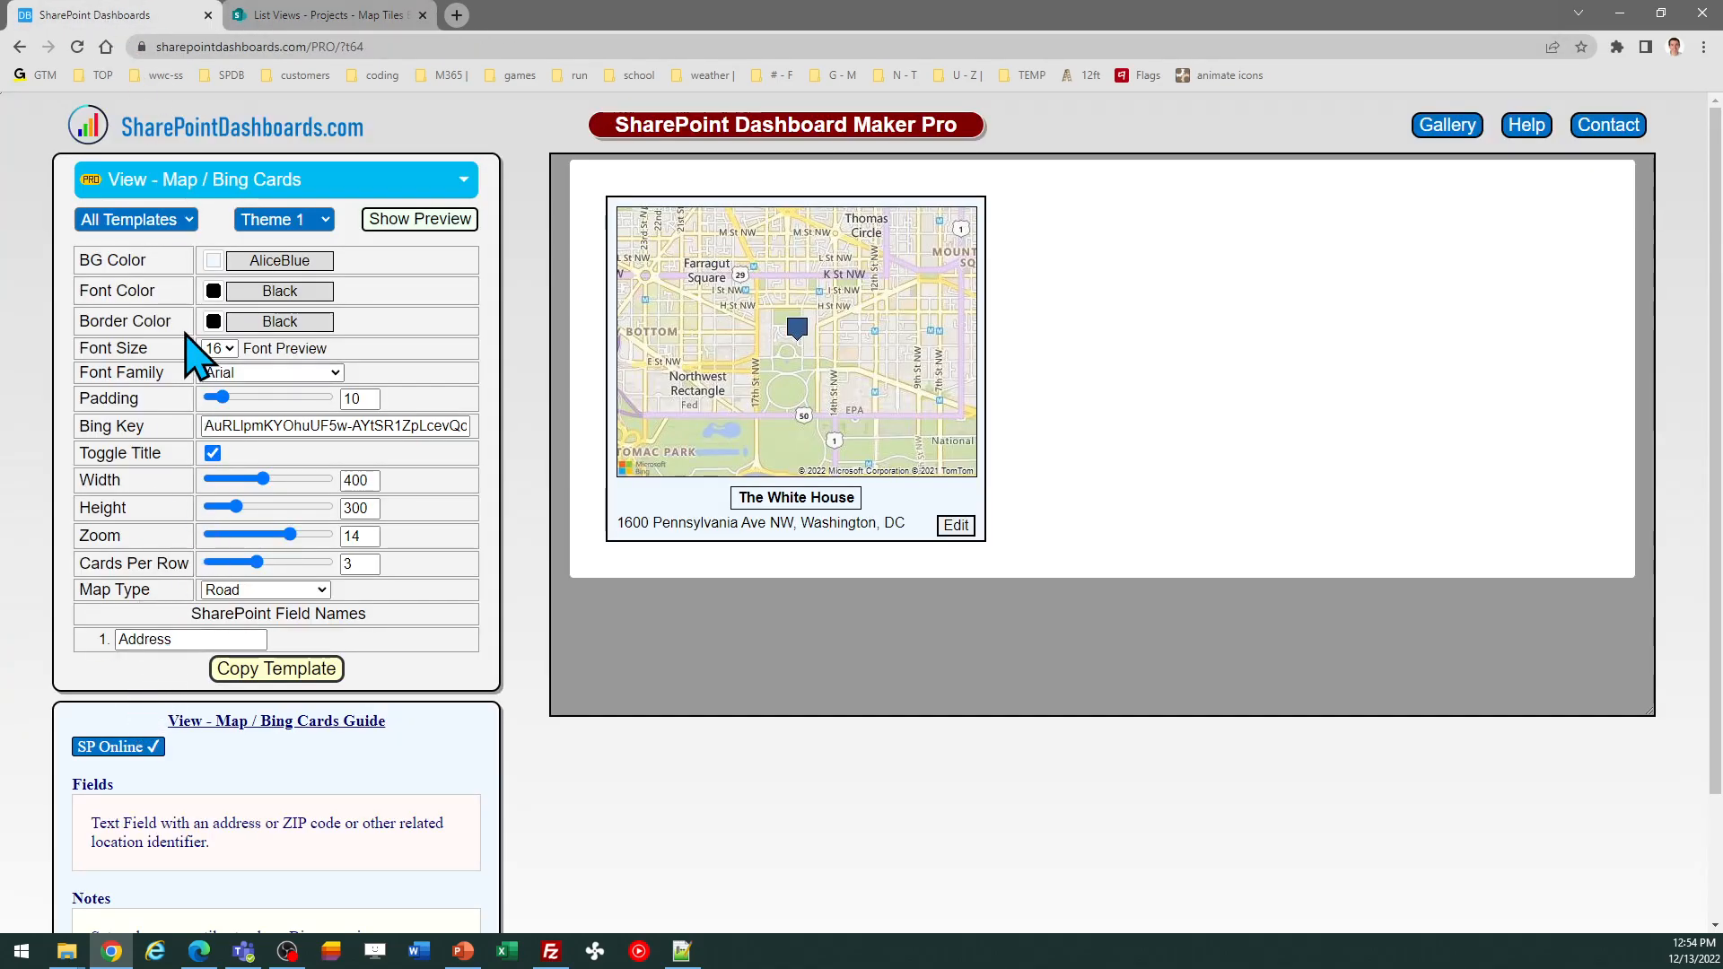
# Step: Copy the Road-map Bing Cards template code and dismiss the SharePoint instructions
pyautogui.click(259, 674)
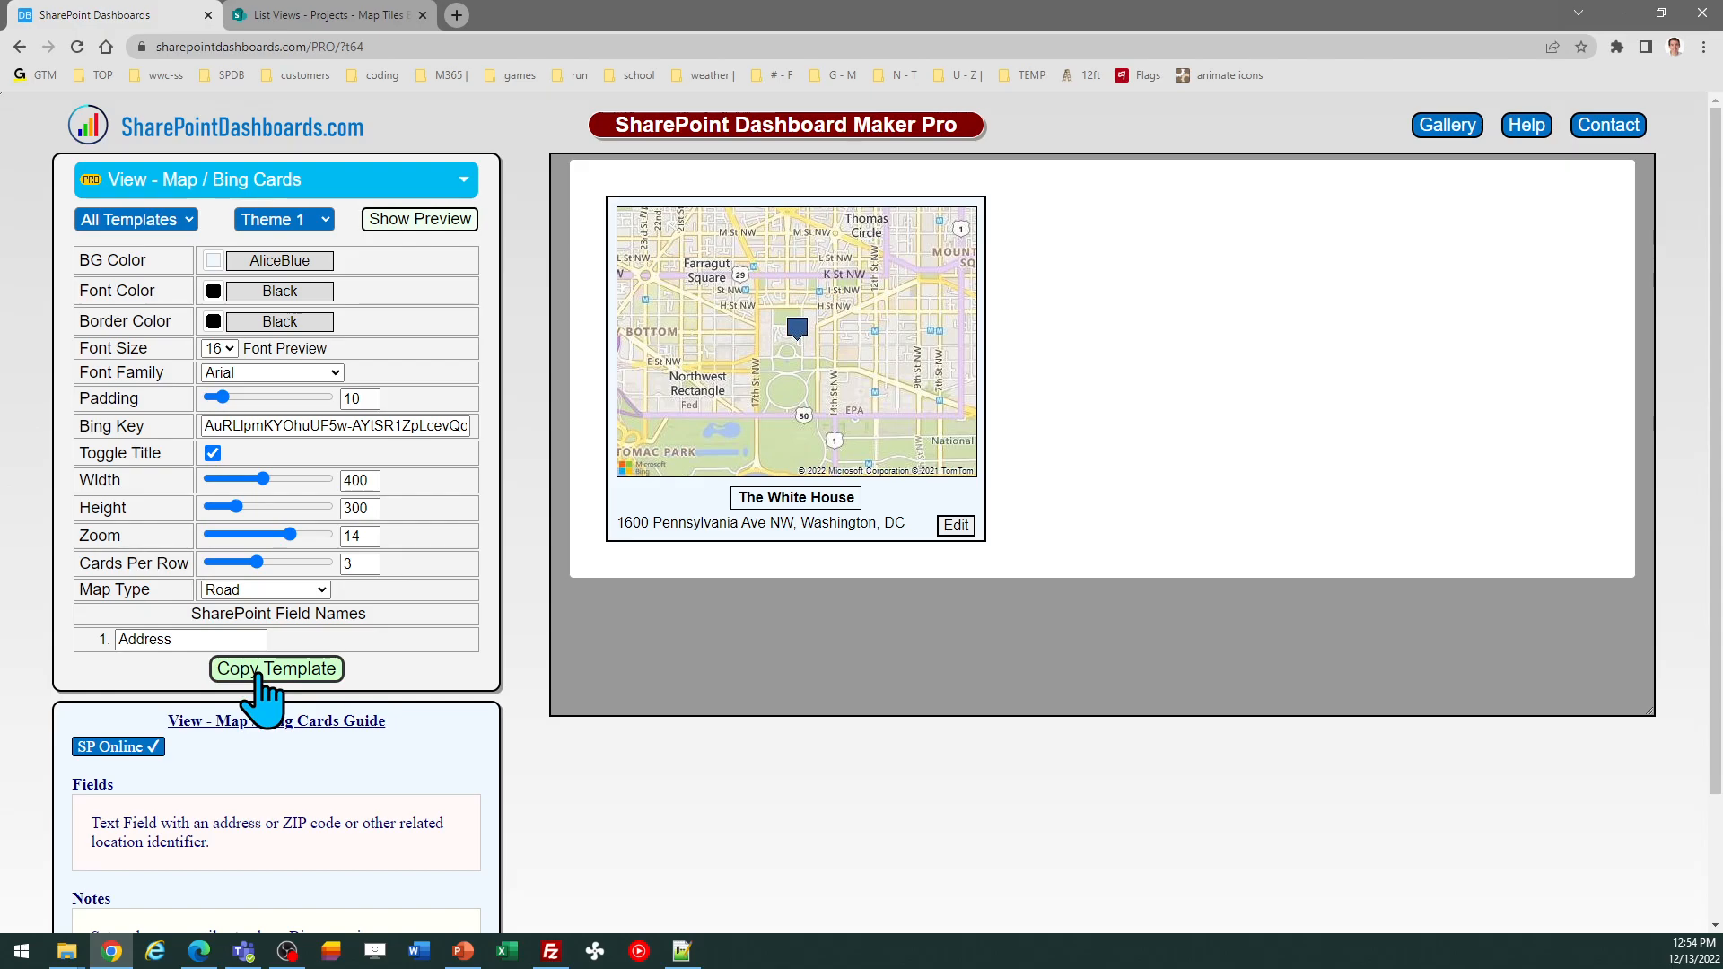
pyautogui.click(259, 675)
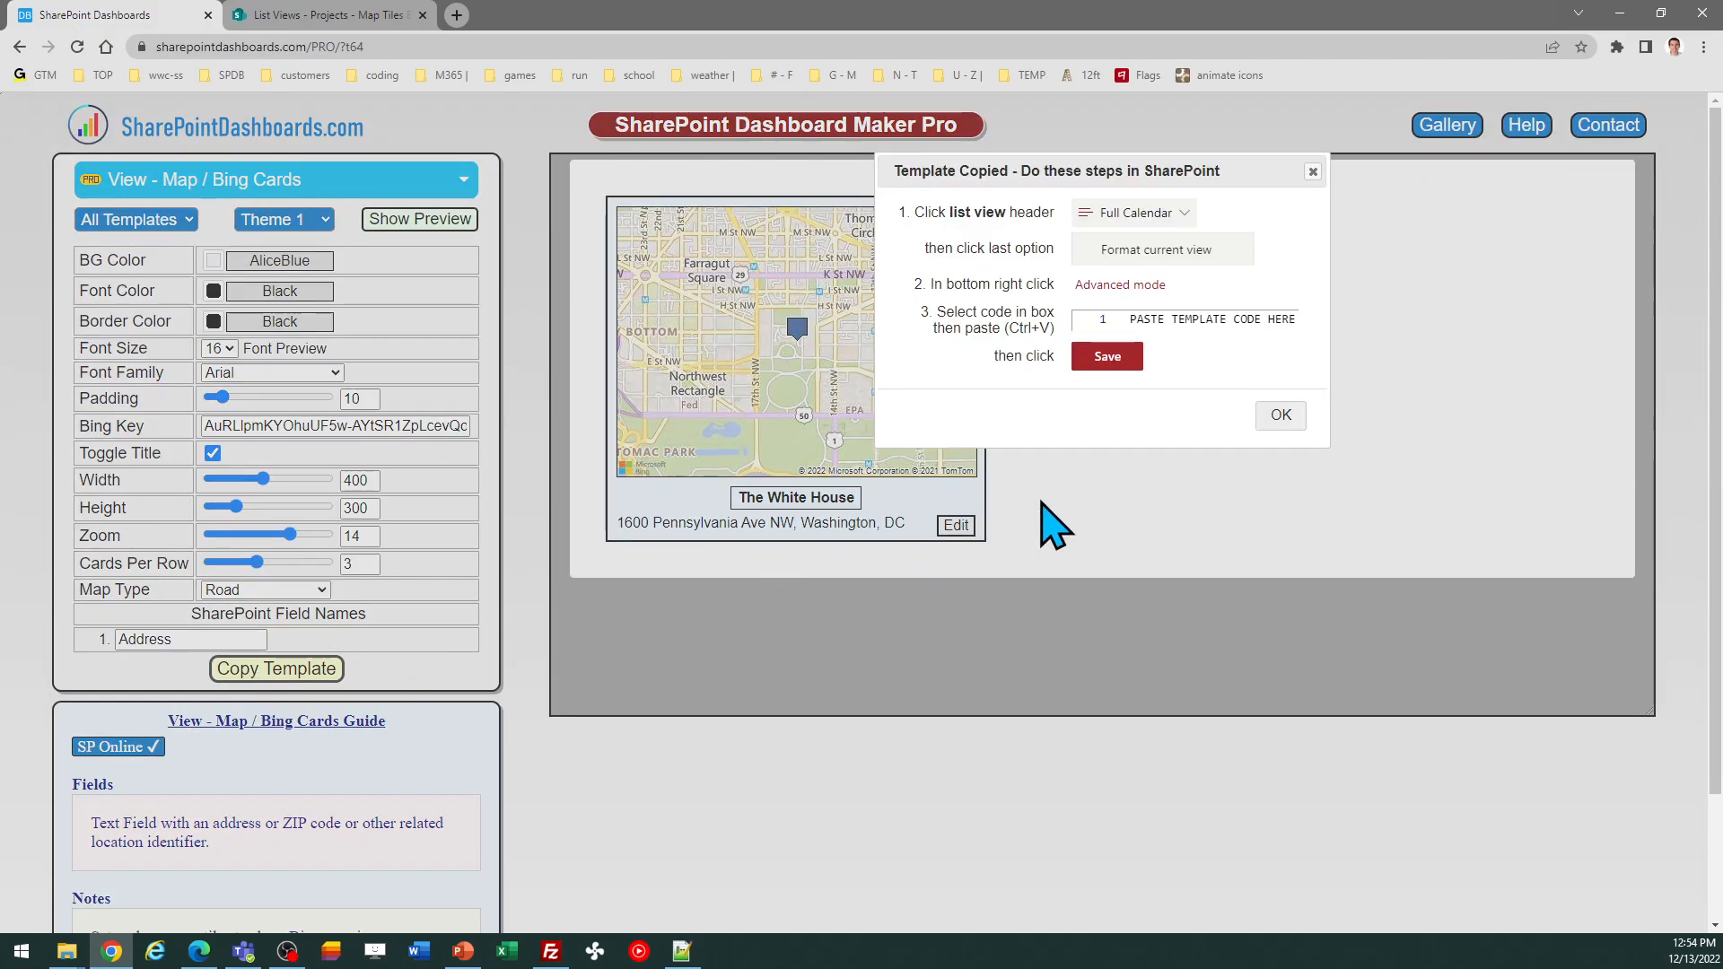
pyautogui.click(1279, 416)
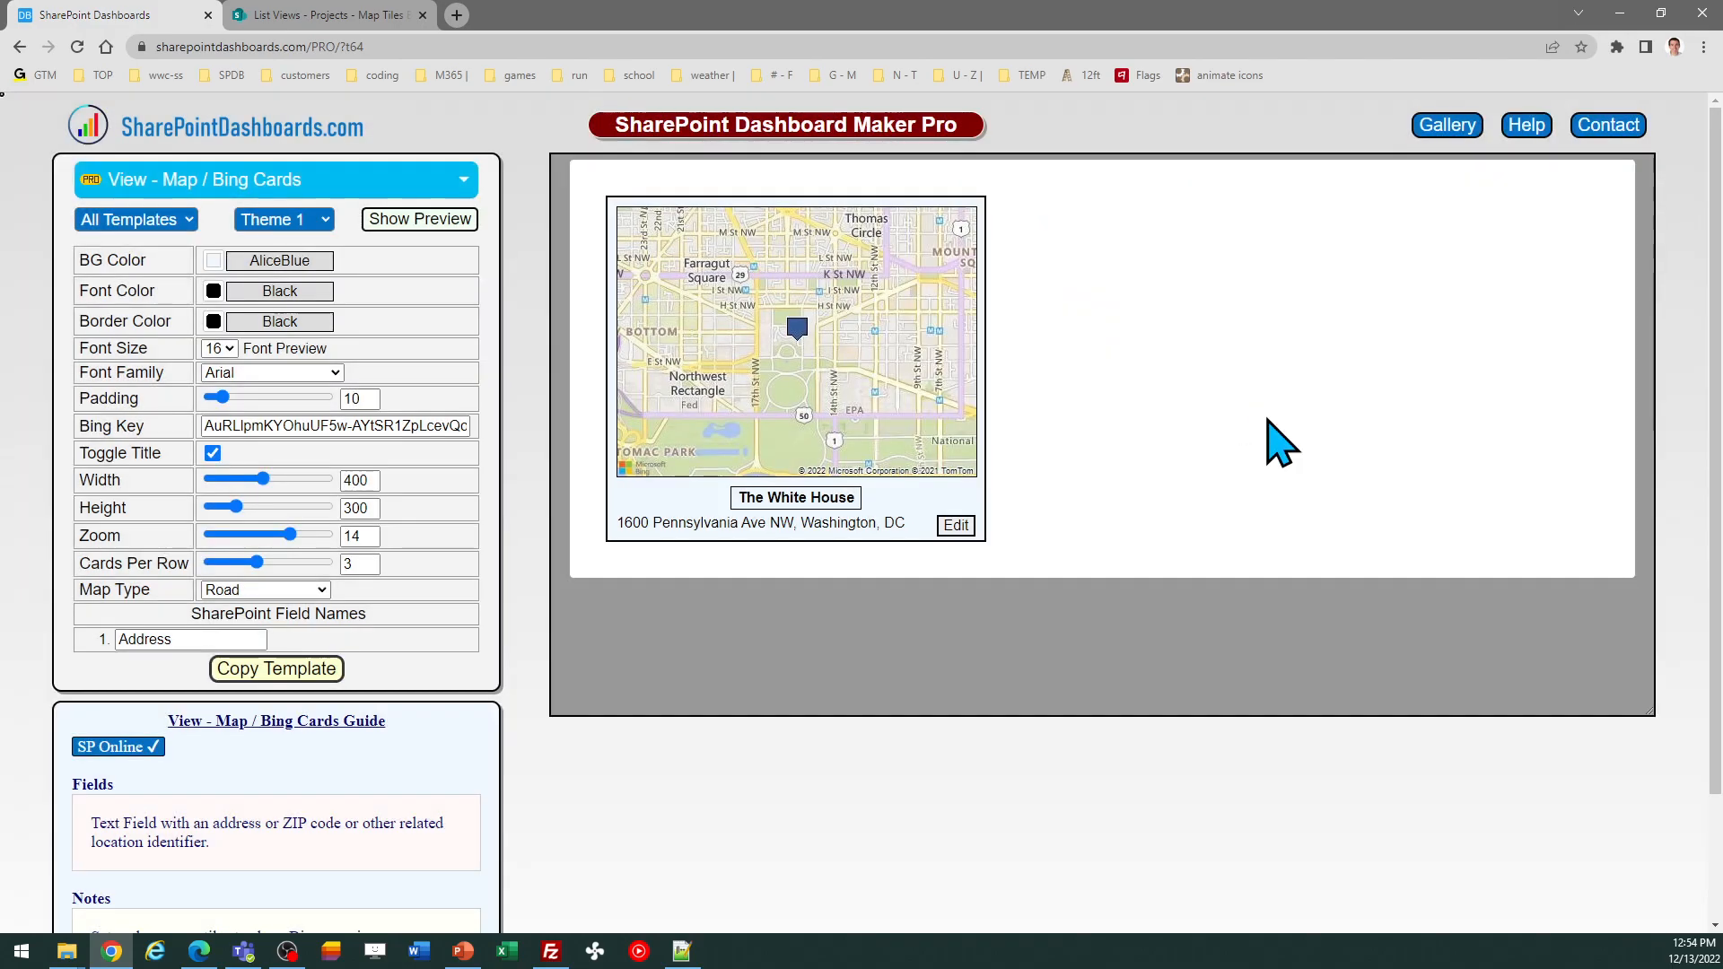
# Step: In the SharePoint Projects list, open the advanced JSON formatting of the Map Tiles Bing view
pyautogui.click(342, 16)
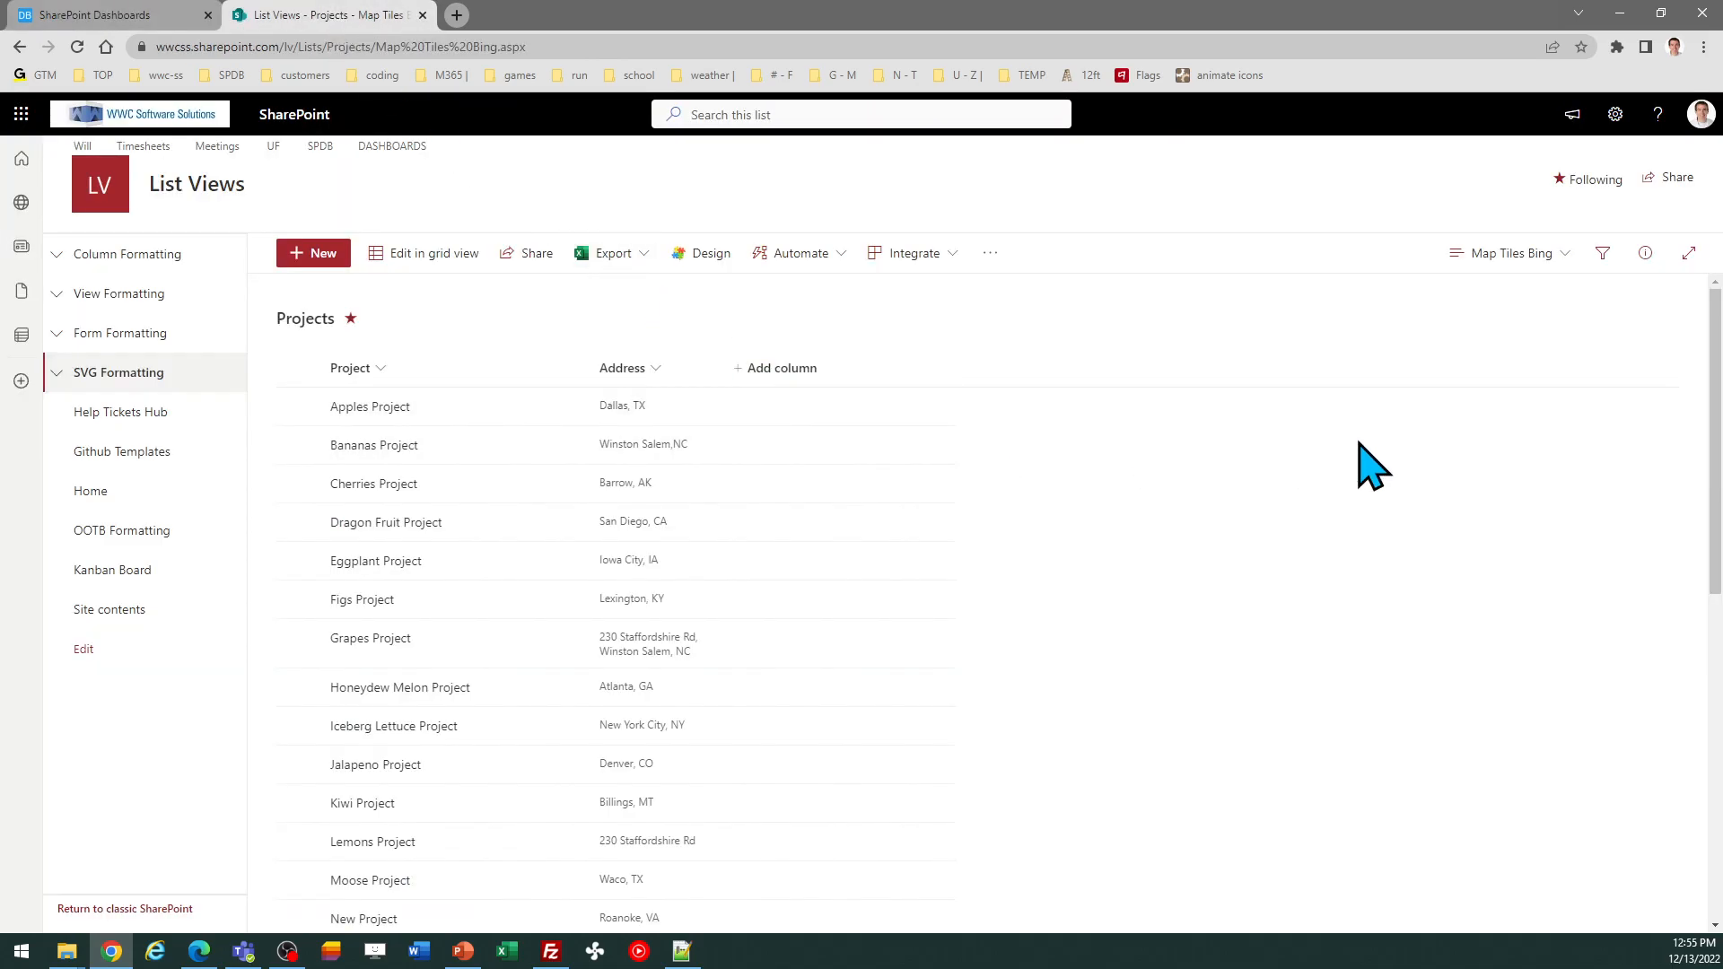
pyautogui.click(1491, 269)
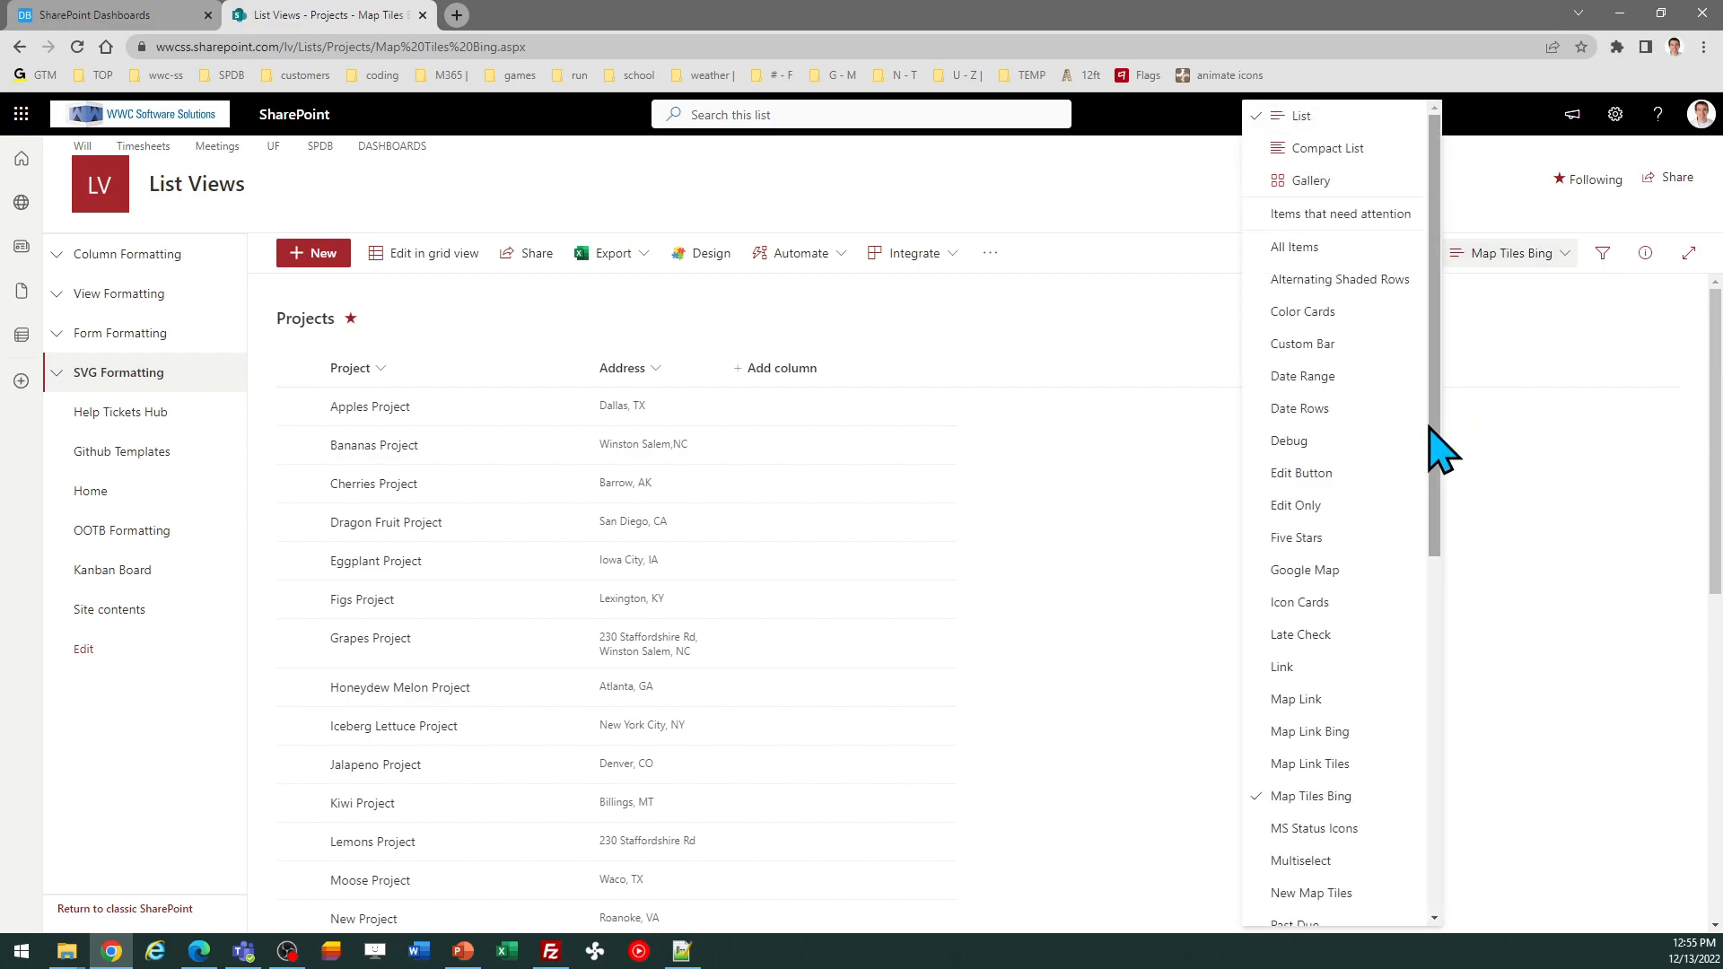
pyautogui.moveTo(1440, 449); pyautogui.dragTo(1440, 839)
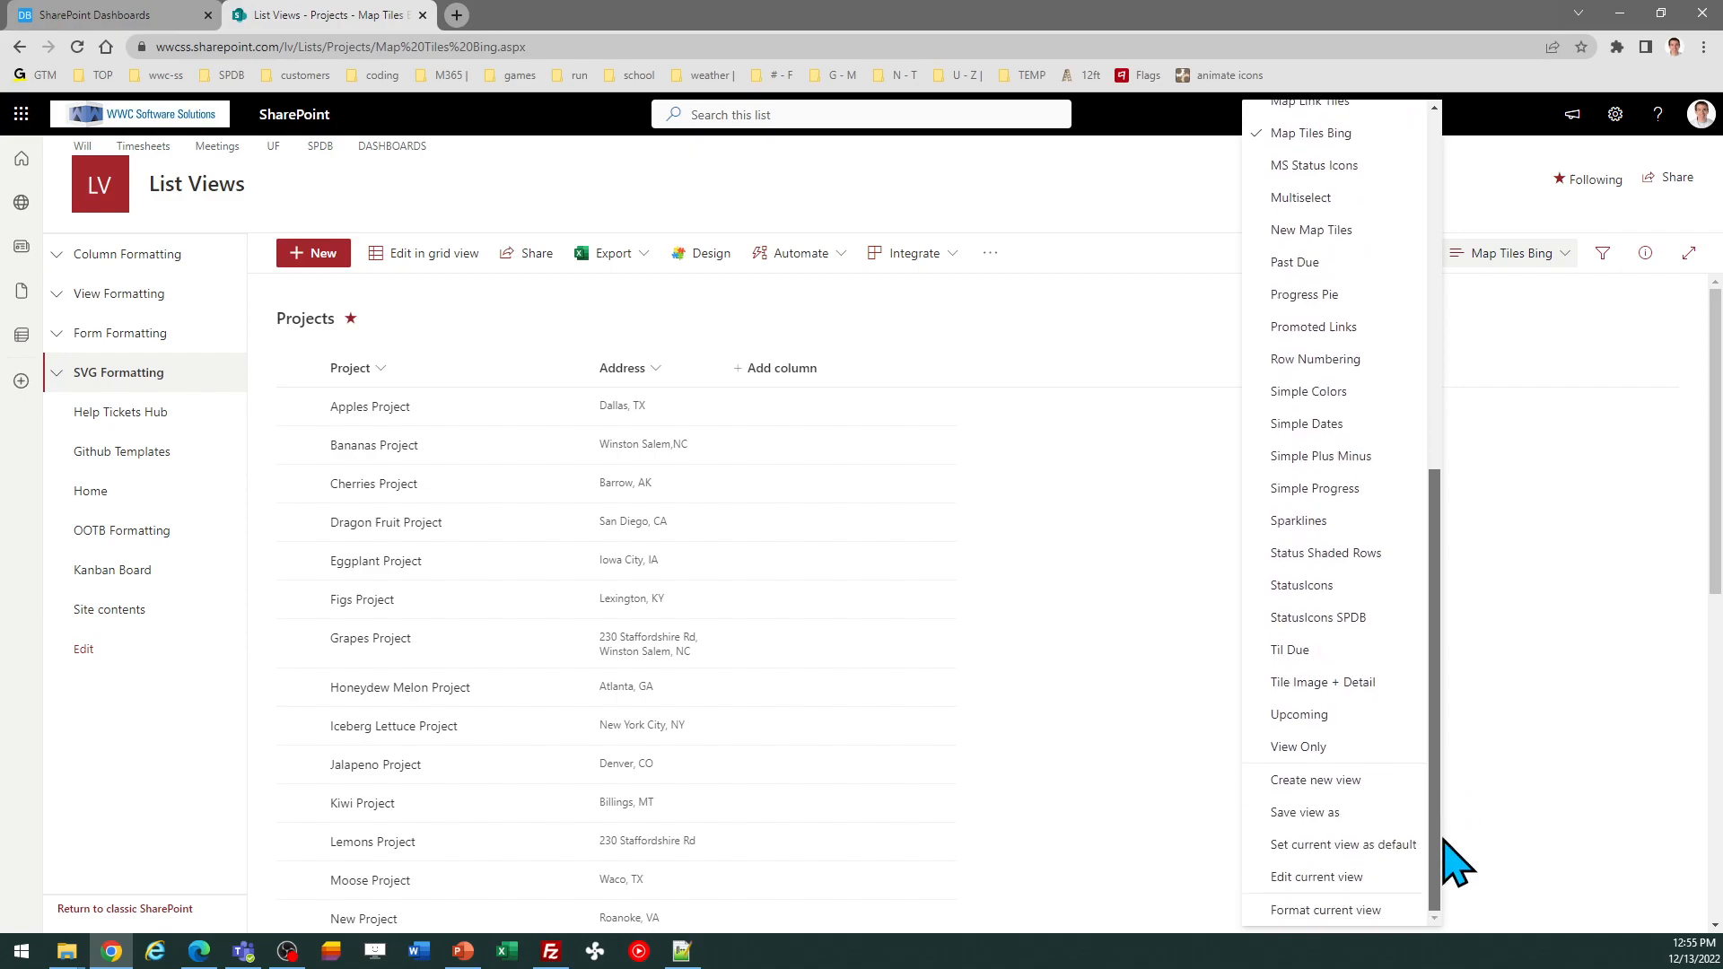
pyautogui.click(1337, 912)
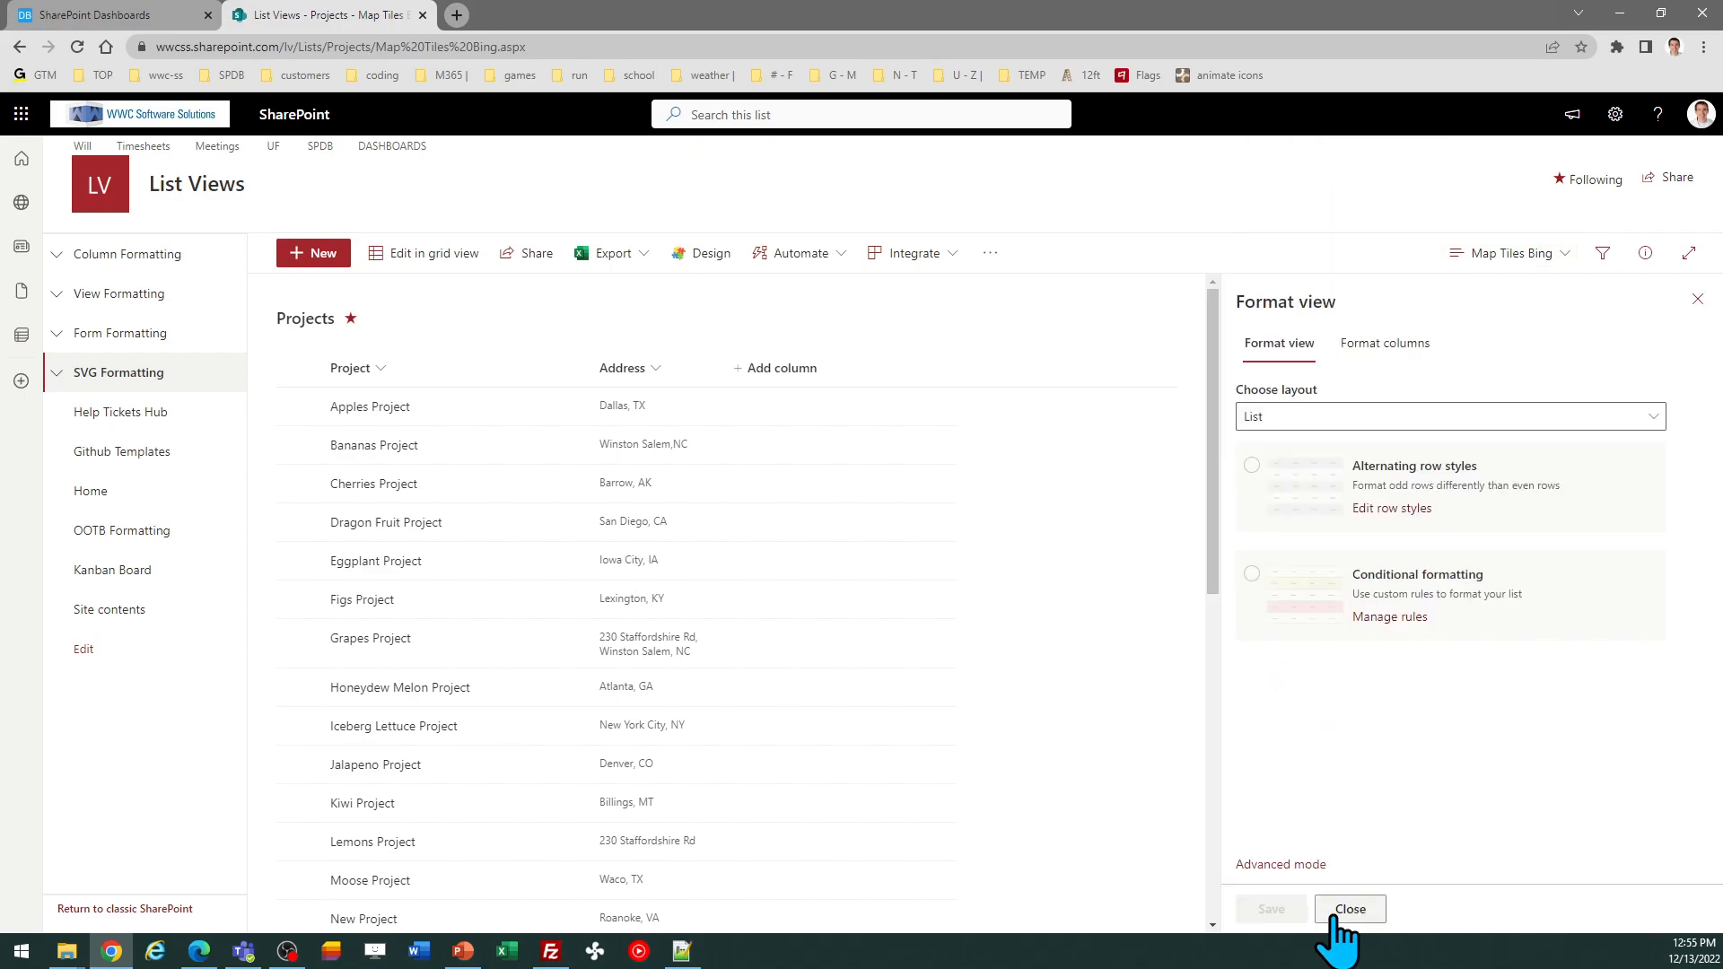
pyautogui.click(1273, 866)
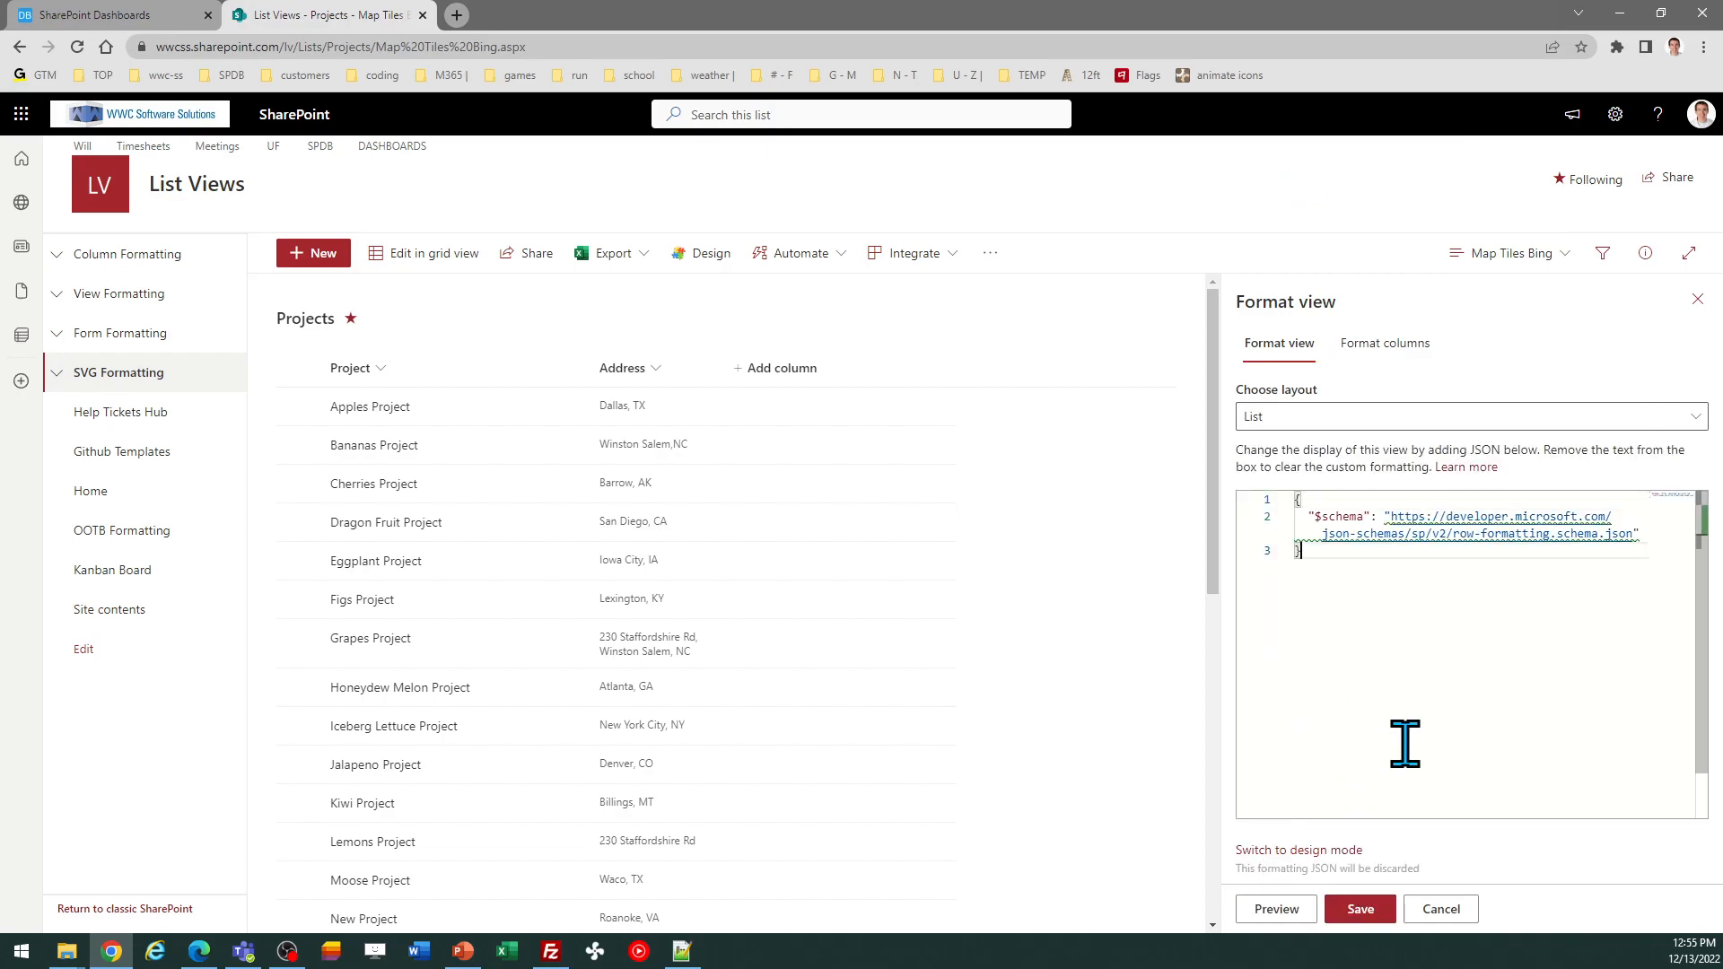
# Step: Replace the view's default JSON with the copied template, save and close the formatting, and reload the list
pyautogui.hotkey('ctrl', 'a')
pyautogui.hotkey('ctrl', 'v')
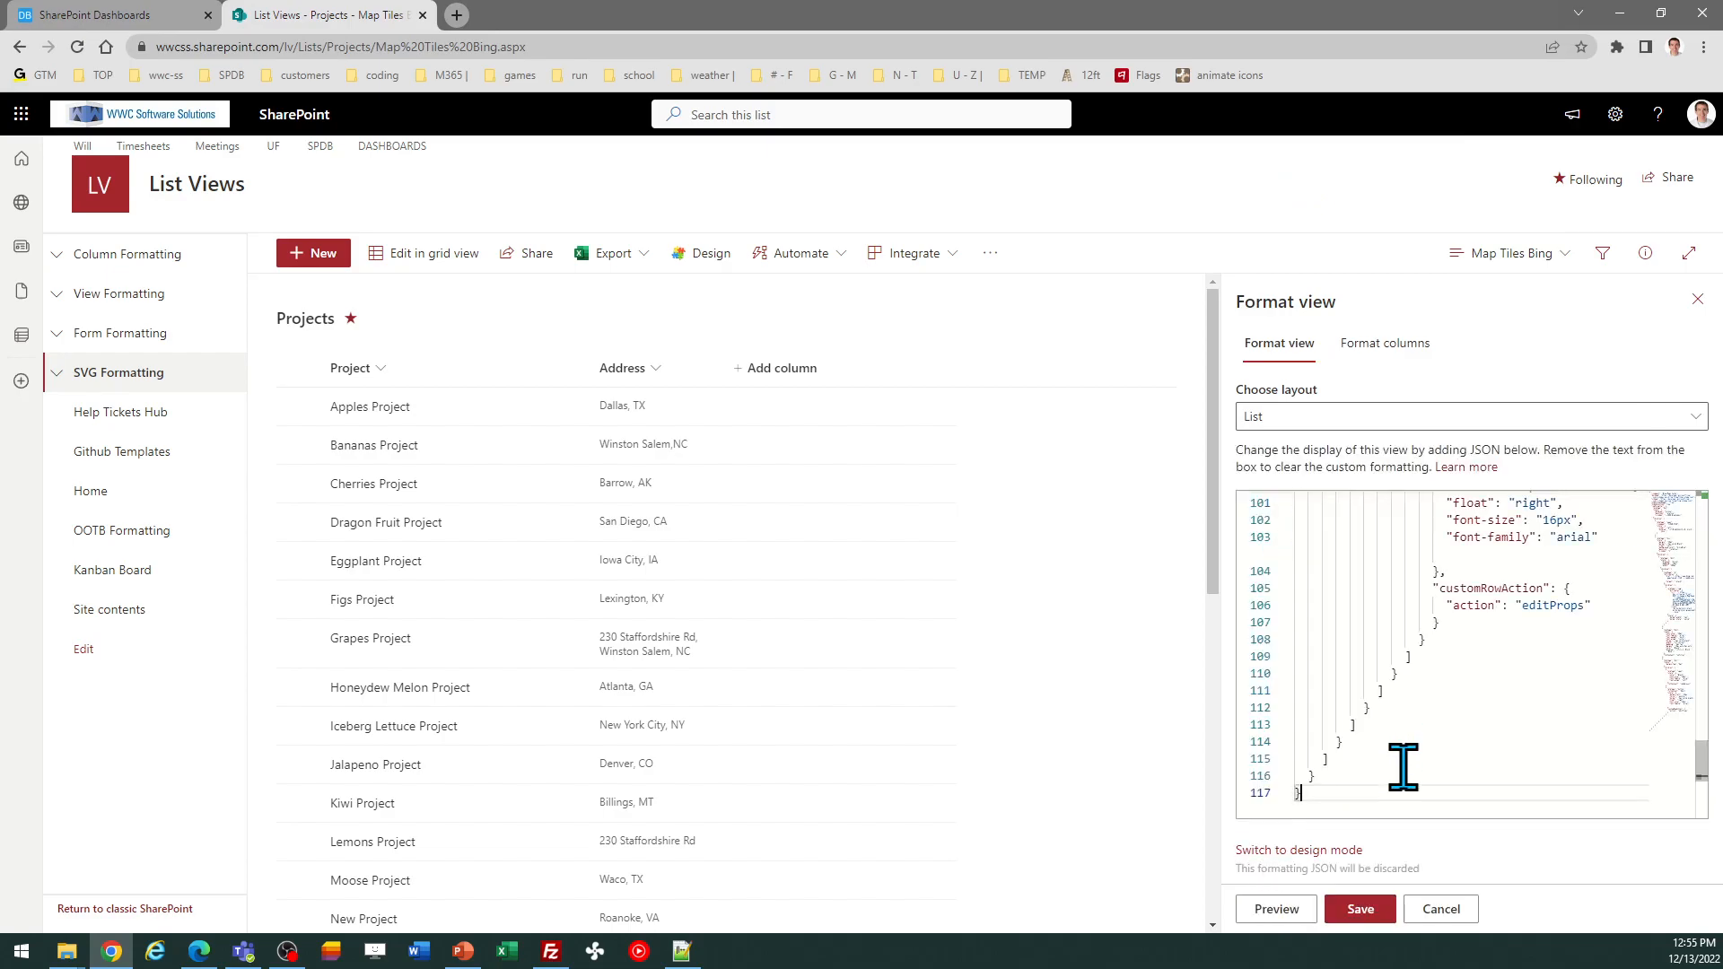
pyautogui.click(1373, 913)
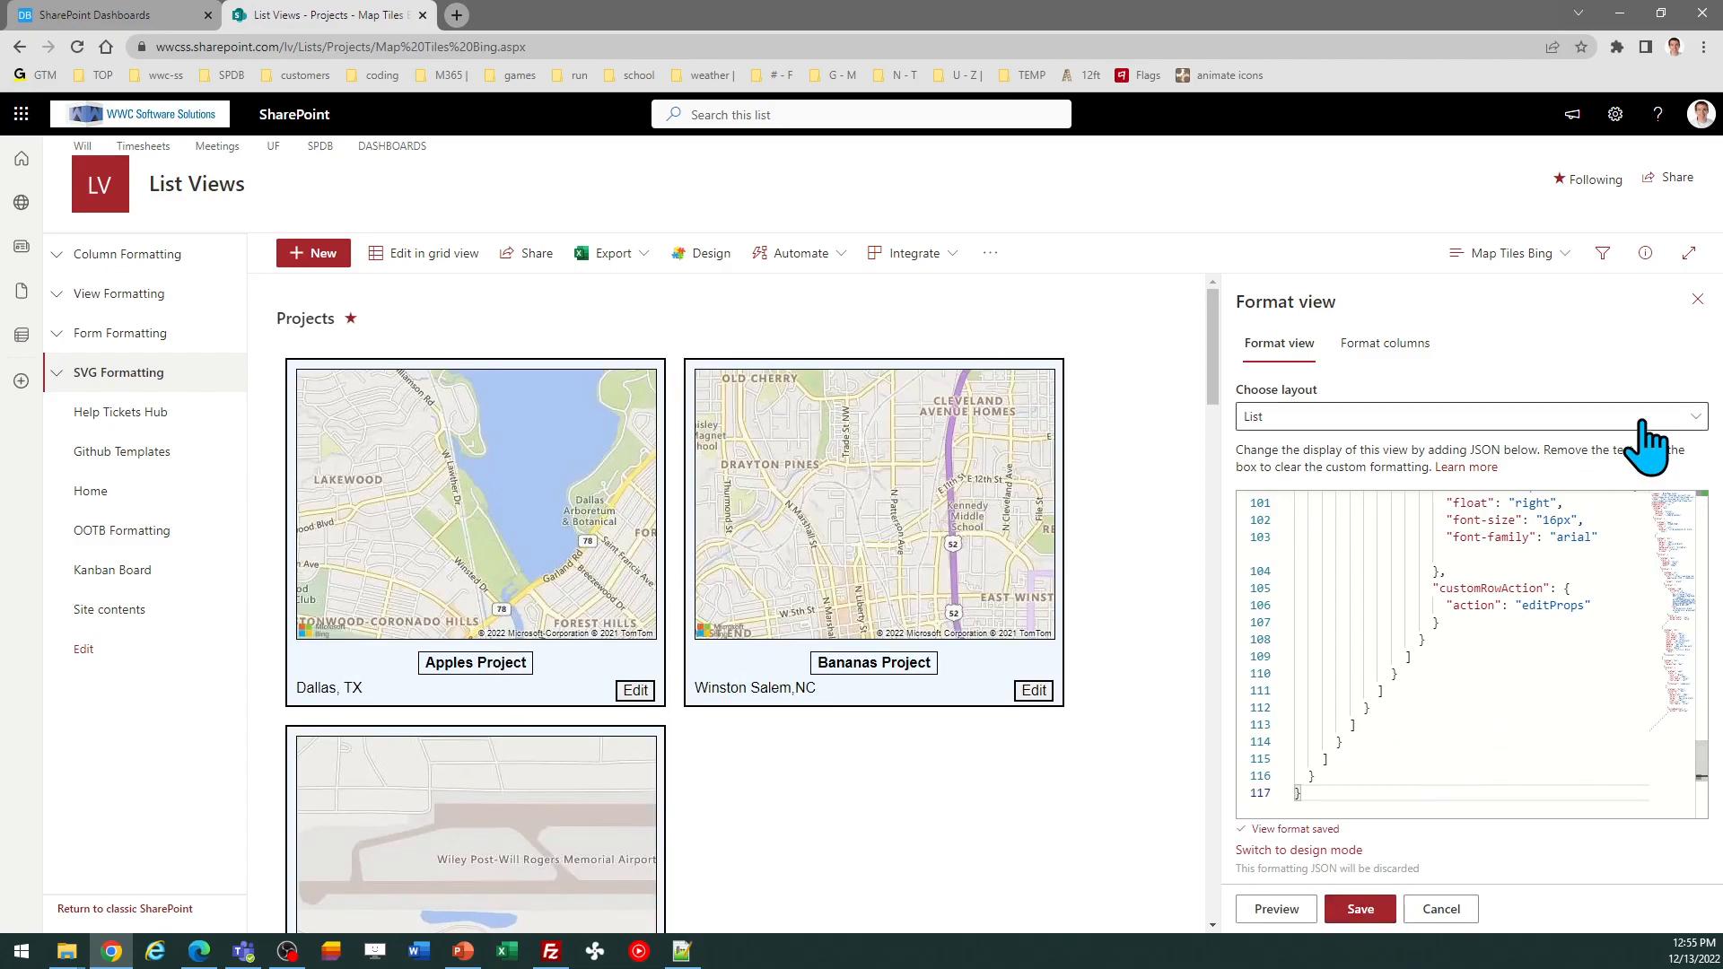
pyautogui.click(1697, 300)
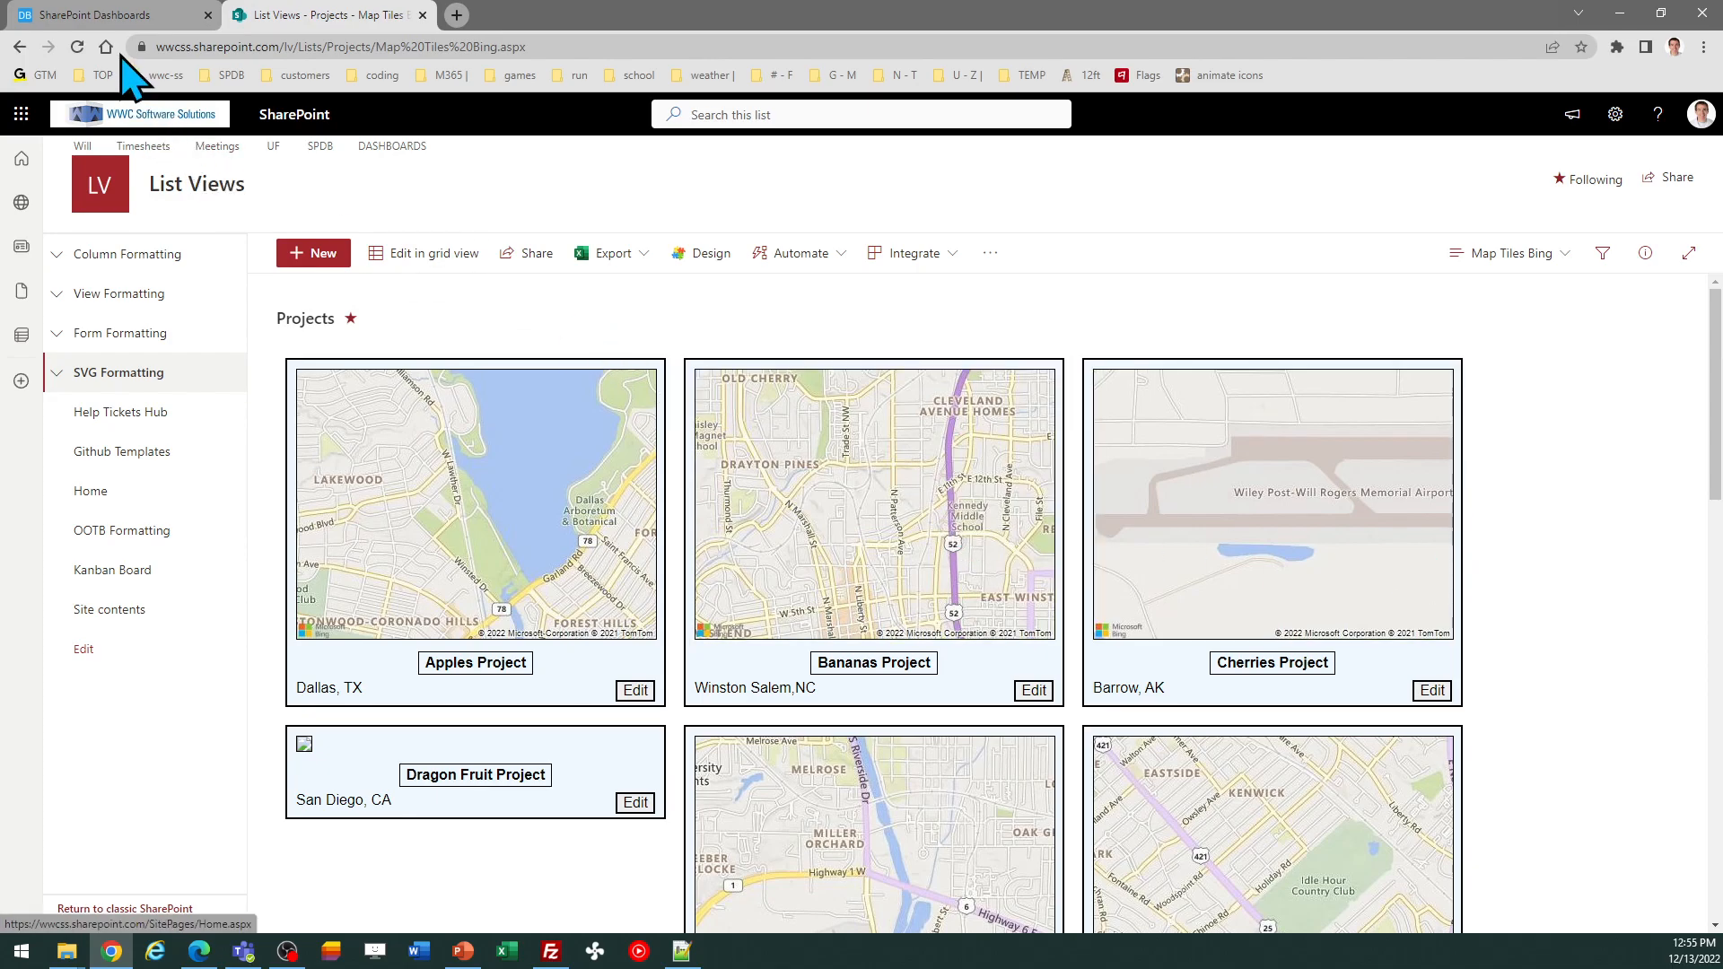
pyautogui.click(77, 47)
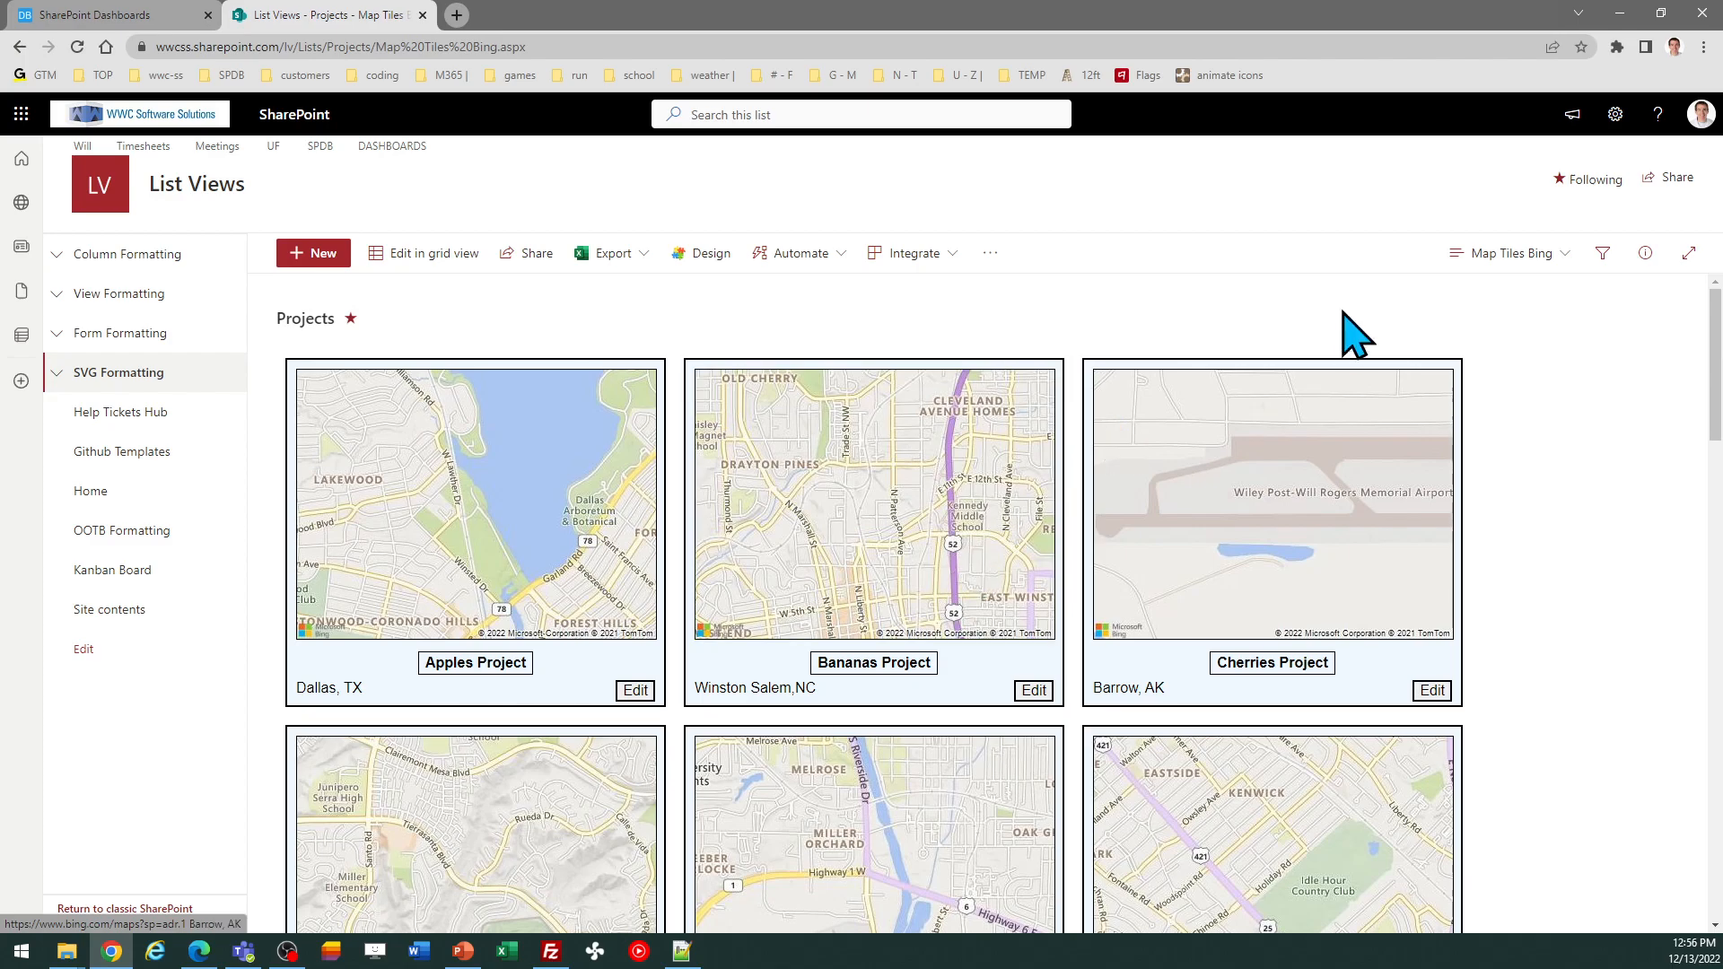
# Step: Reopen the formatting of the current Map Tiles Bing view
pyautogui.click(1501, 256)
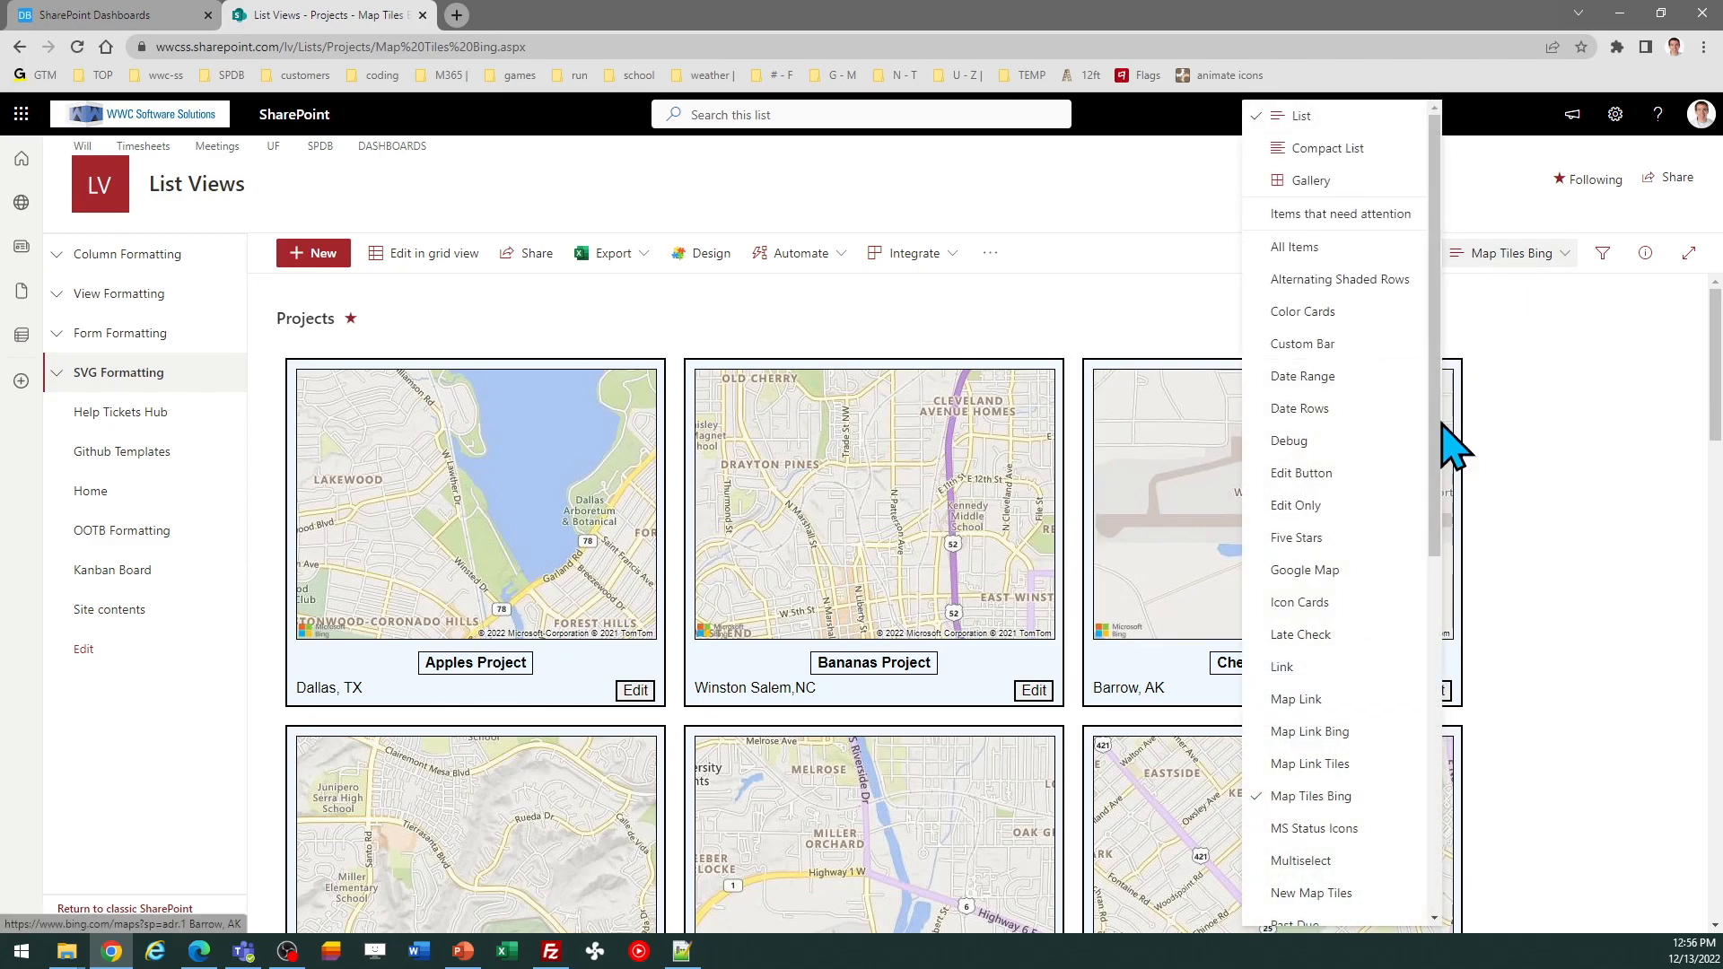
pyautogui.moveTo(1436, 422); pyautogui.dragTo(1447, 866)
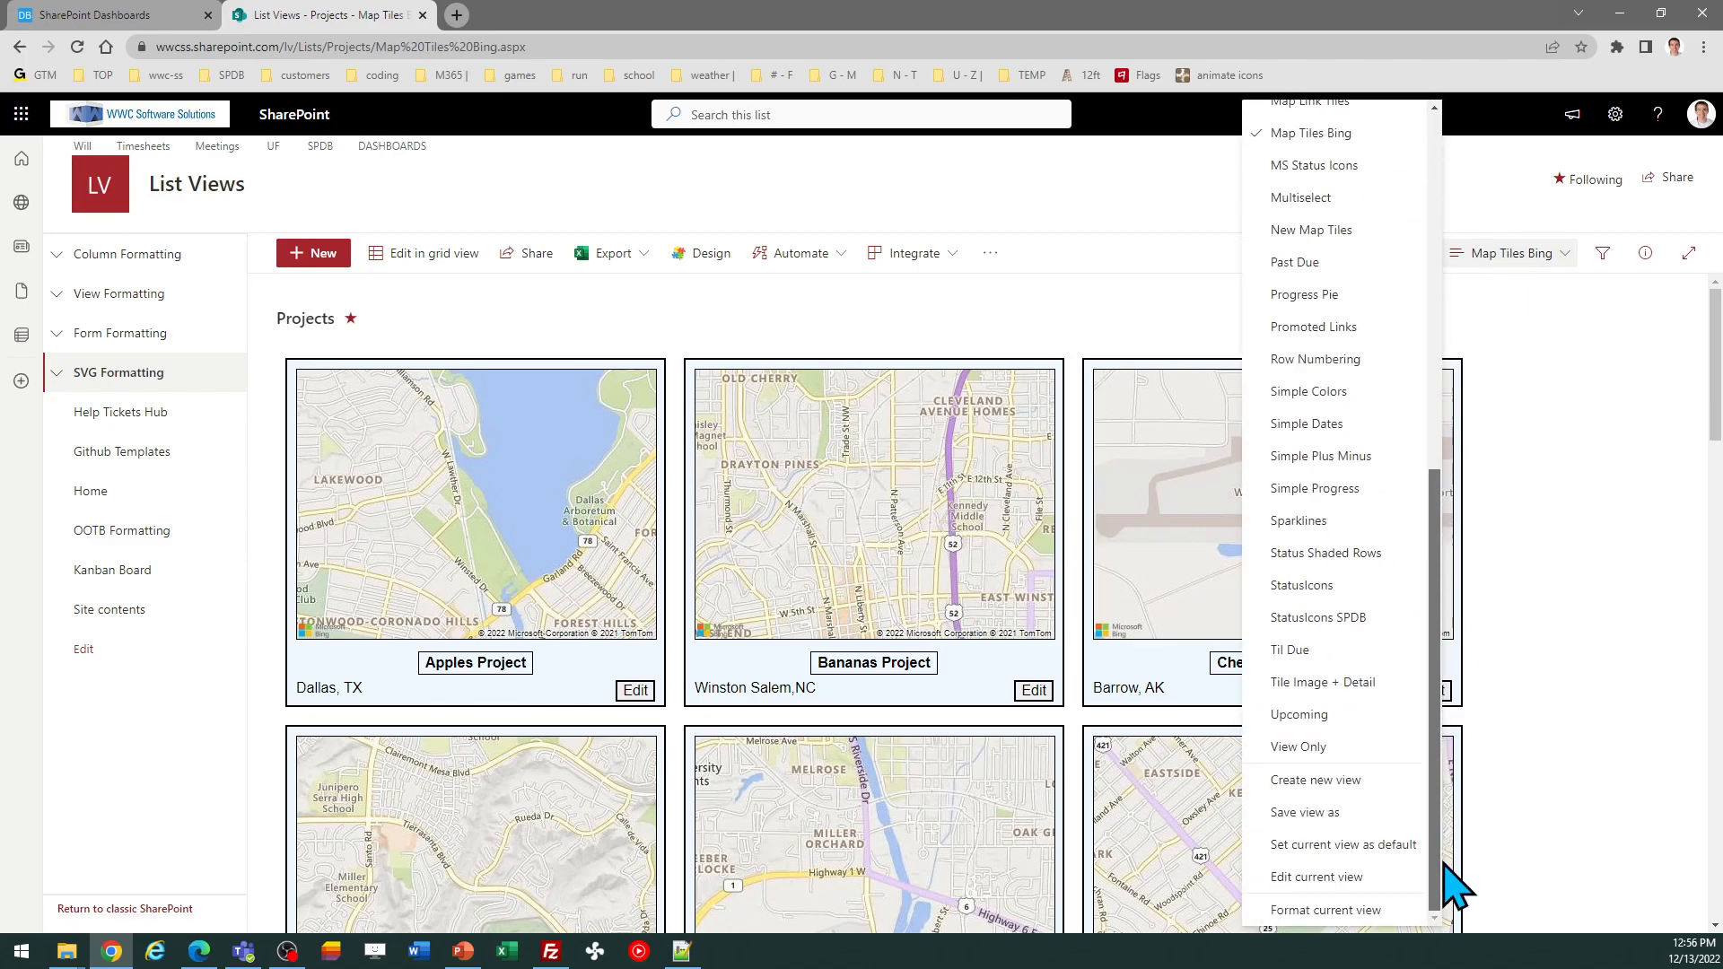
pyautogui.click(1342, 912)
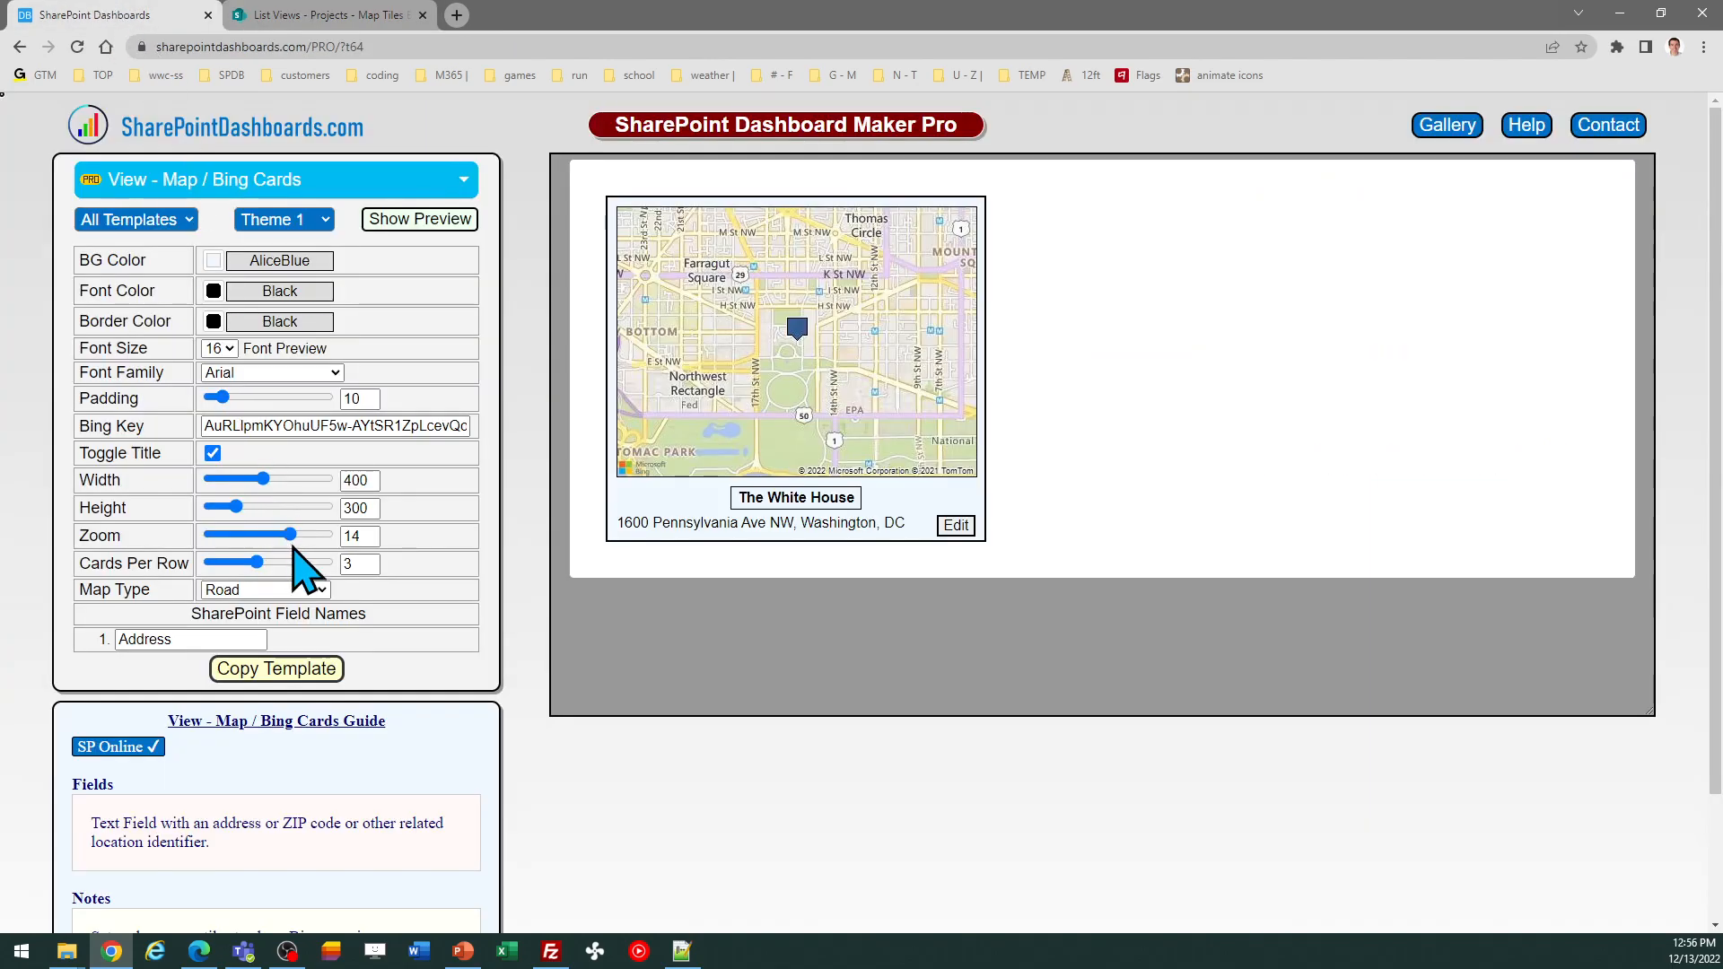
# Step: In SharePoint Dashboard Maker Pro, set the zoom to 10 and the map type to AerialWithLabels, and copy the template
pyautogui.doubleClick(359, 535)
pyautogui.write('10')
pyautogui.press('Tab')
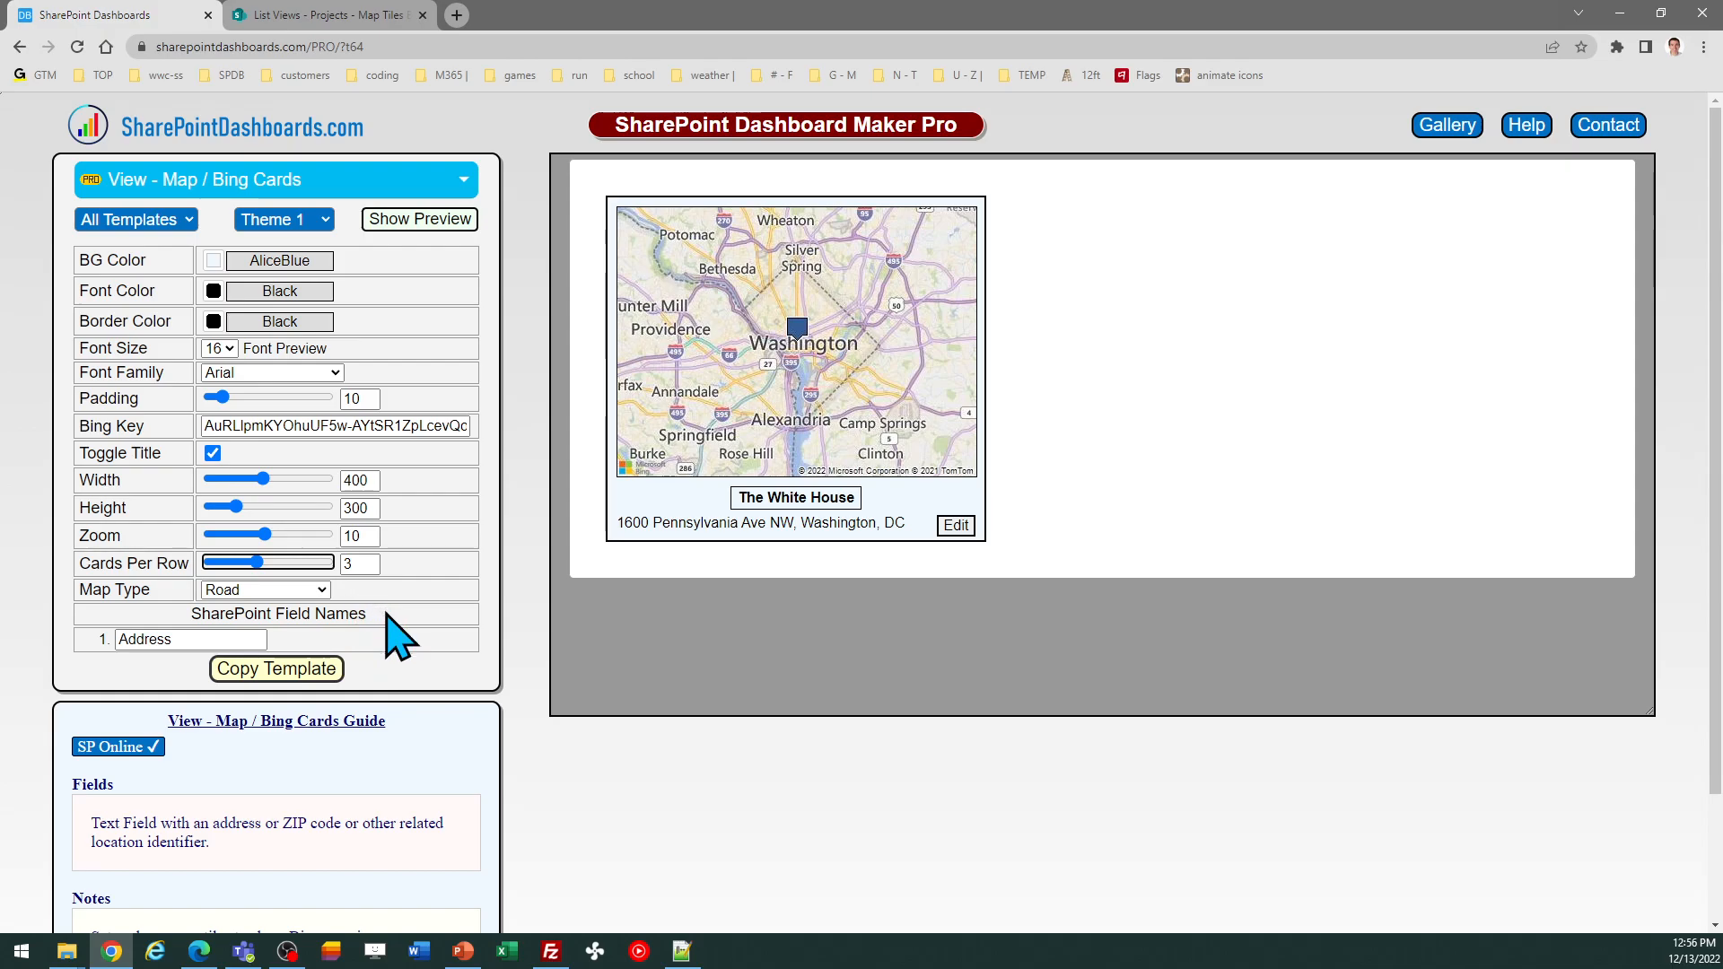
pyautogui.click(322, 590)
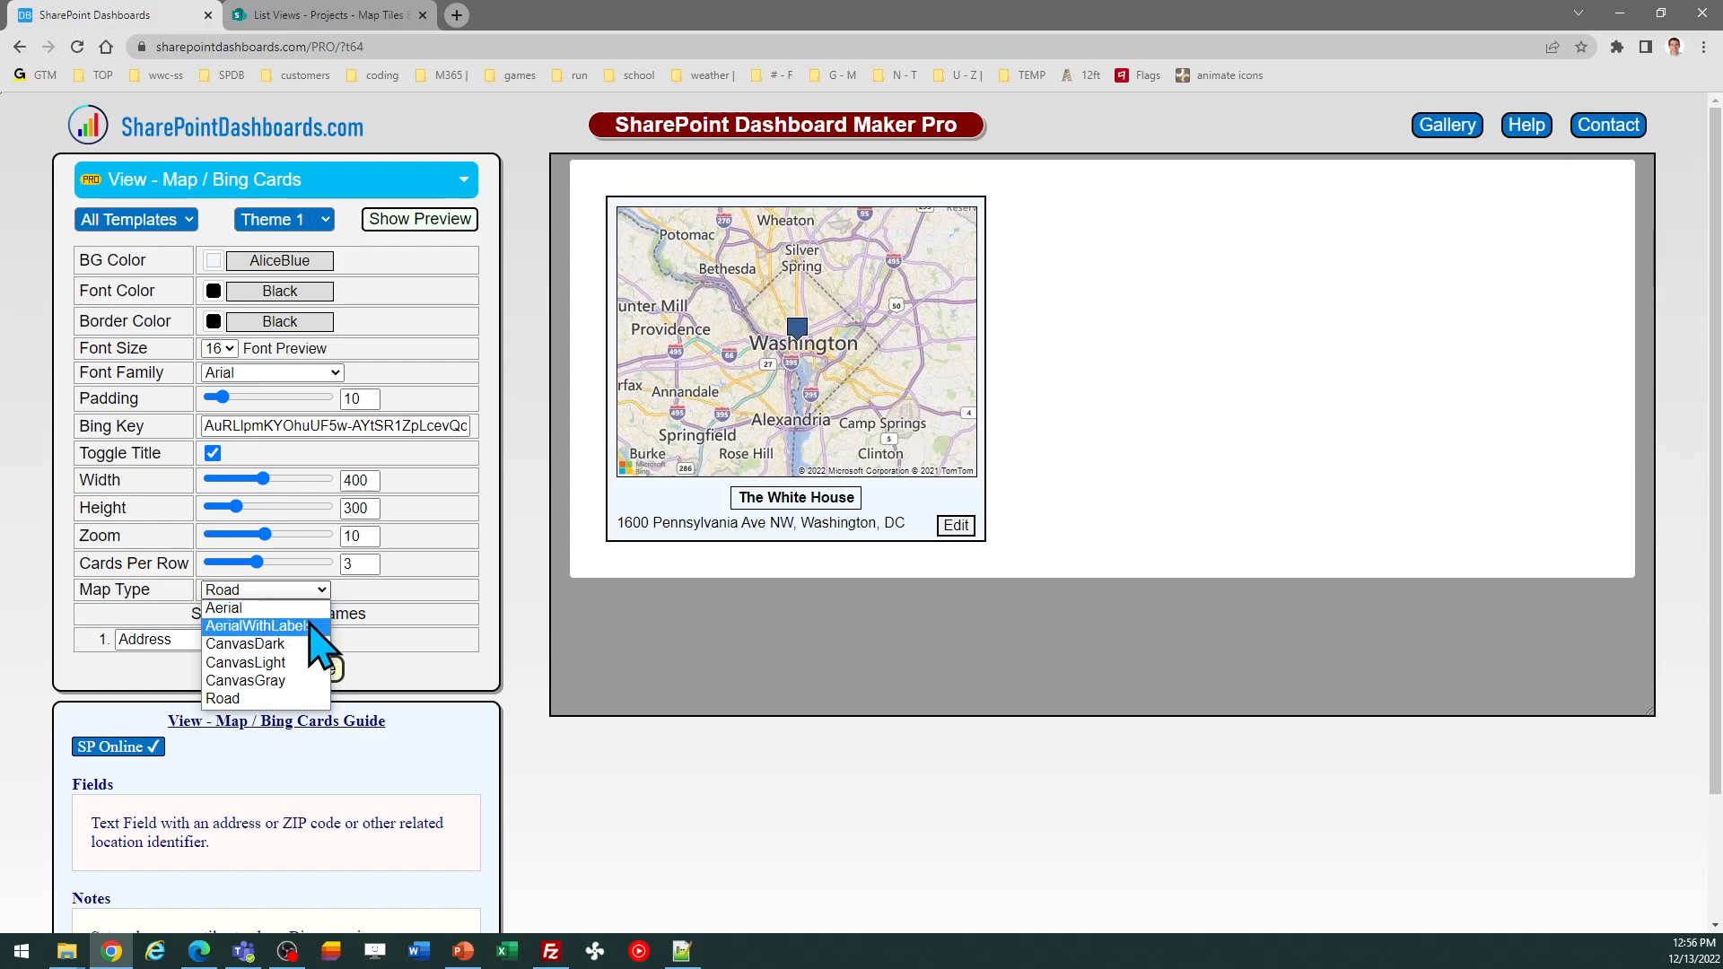
pyautogui.click(312, 626)
pyautogui.click(305, 673)
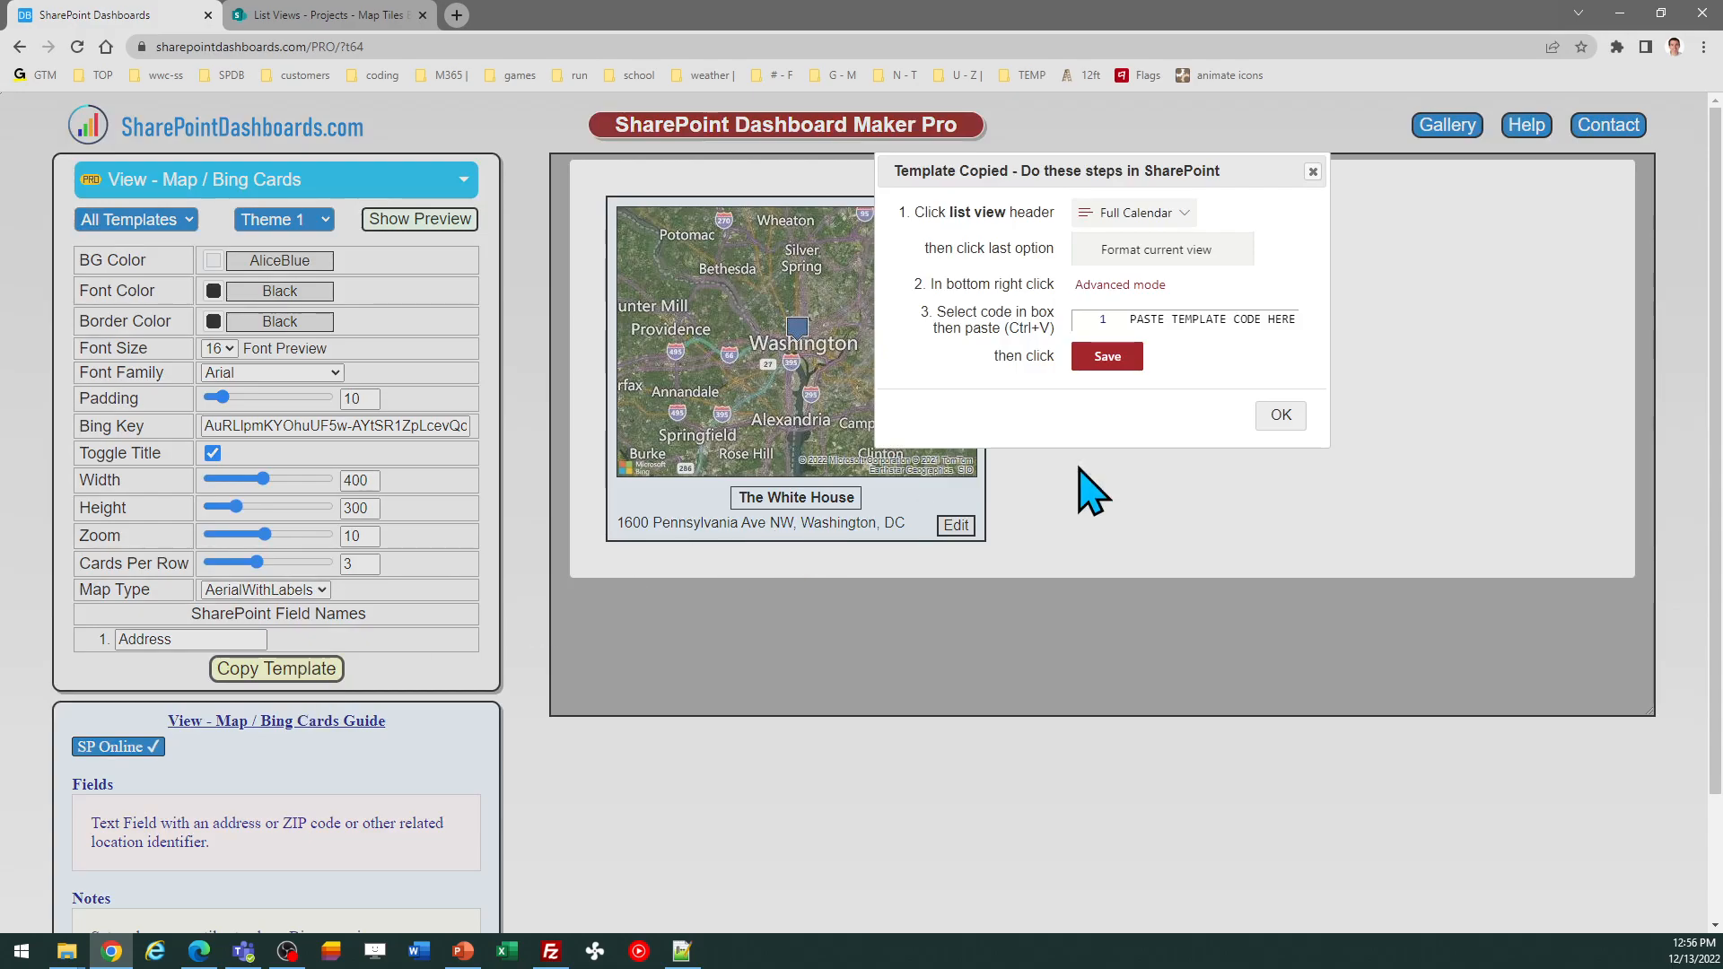
pyautogui.click(1273, 412)
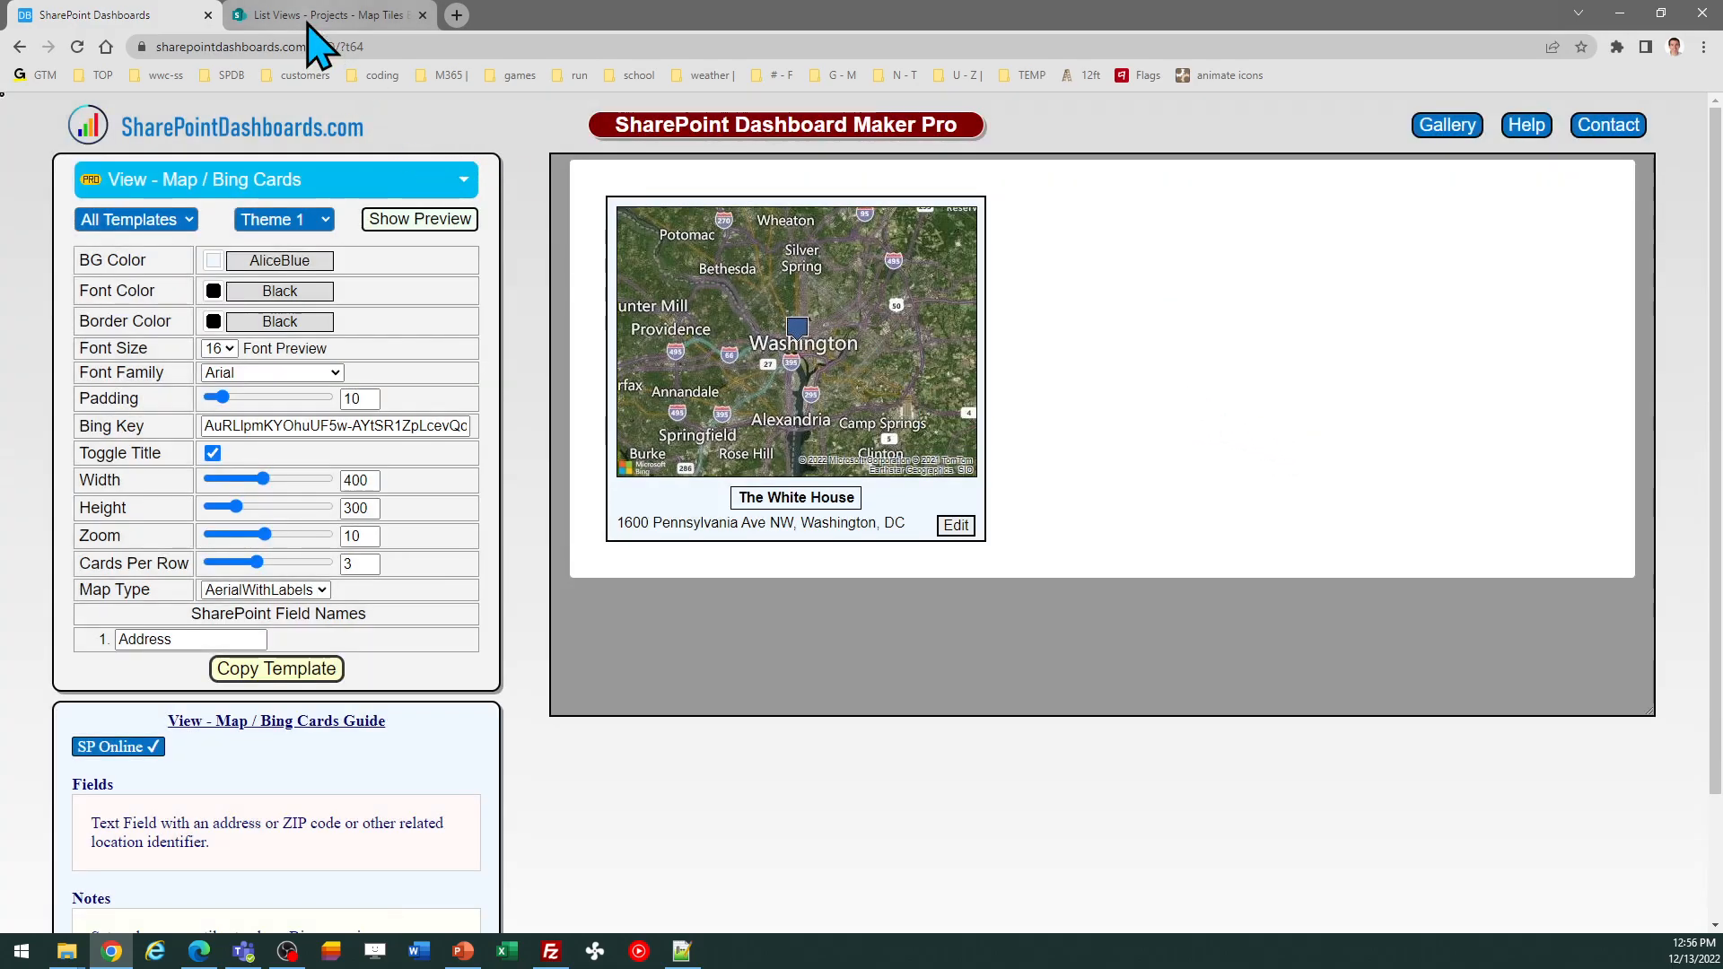
# Step: Back in SharePoint, overwrite the view's JSON with the newly copied aerial template, save and close it, and reload the list
pyautogui.click(305, 20)
pyautogui.hotkey('ctrl', 'a')
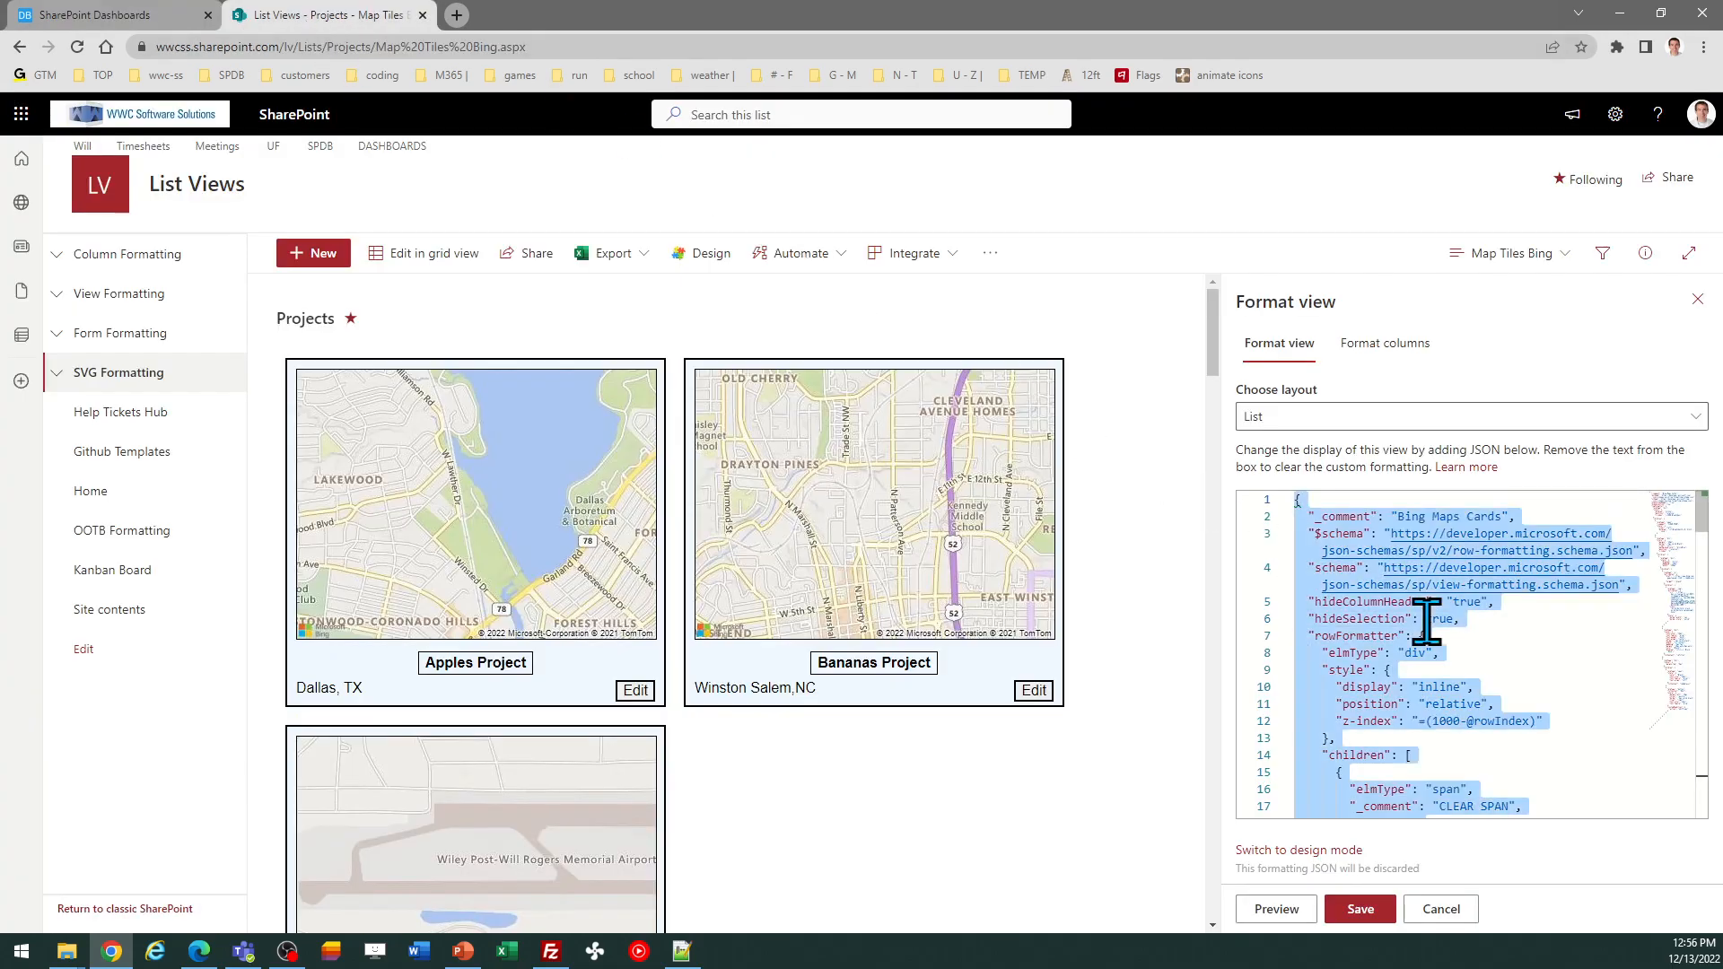
pyautogui.hotkey('ctrl', 'v')
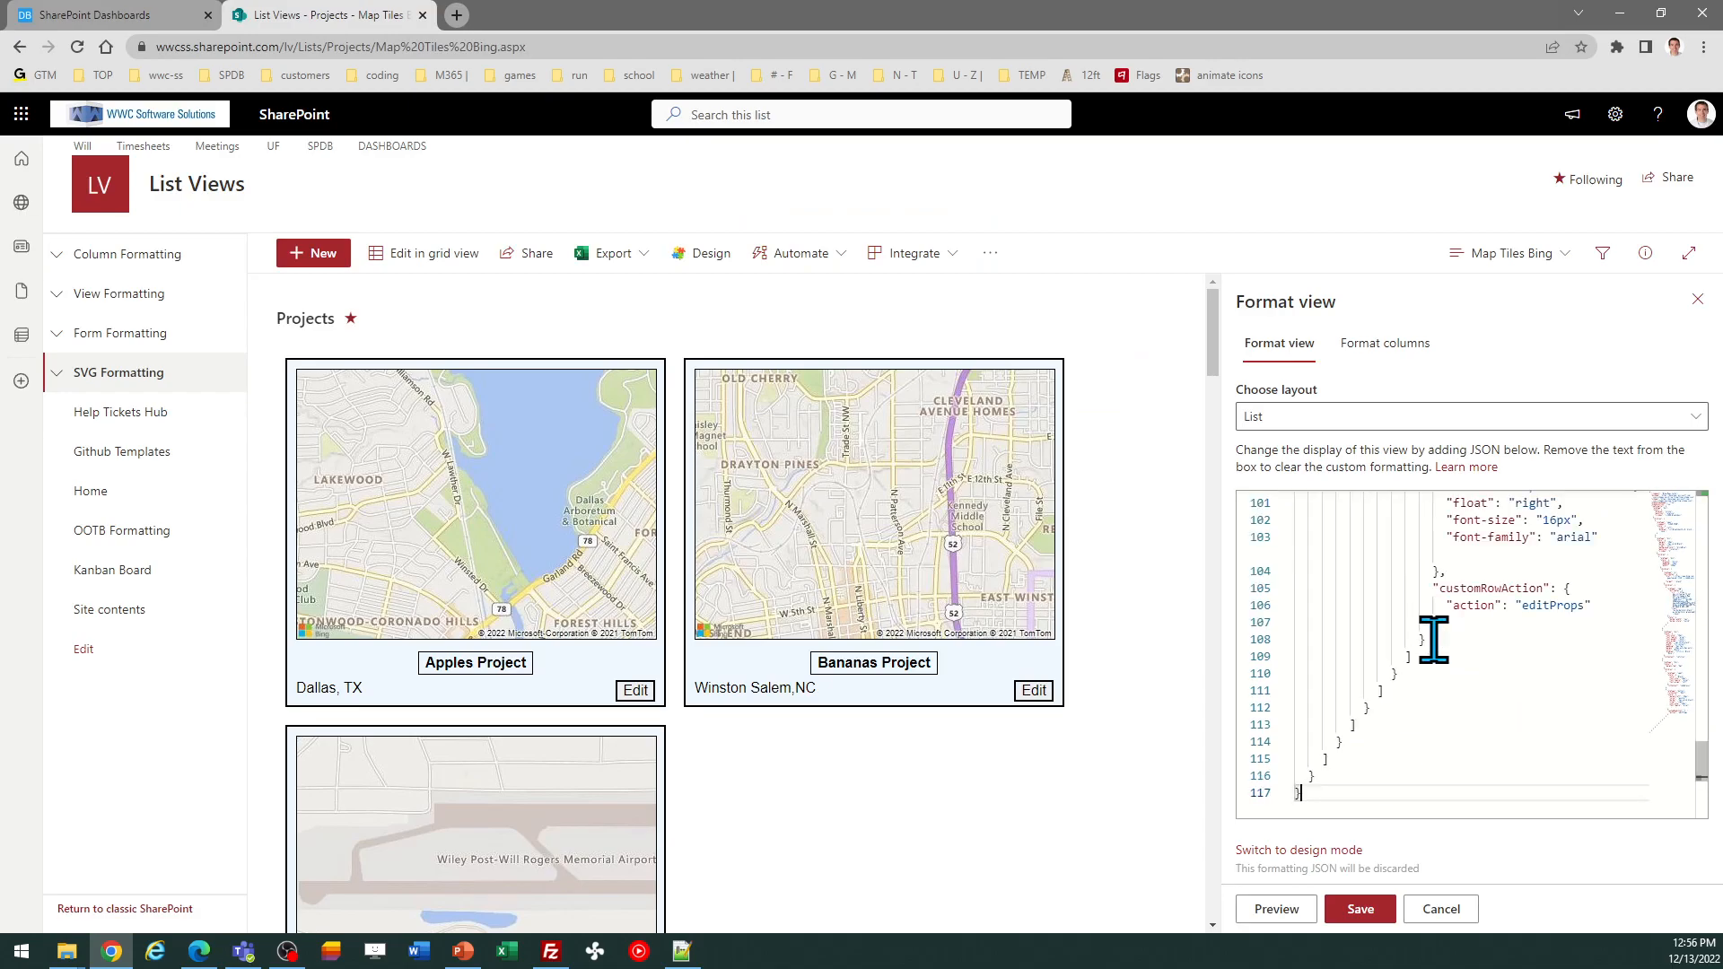
pyautogui.click(1364, 909)
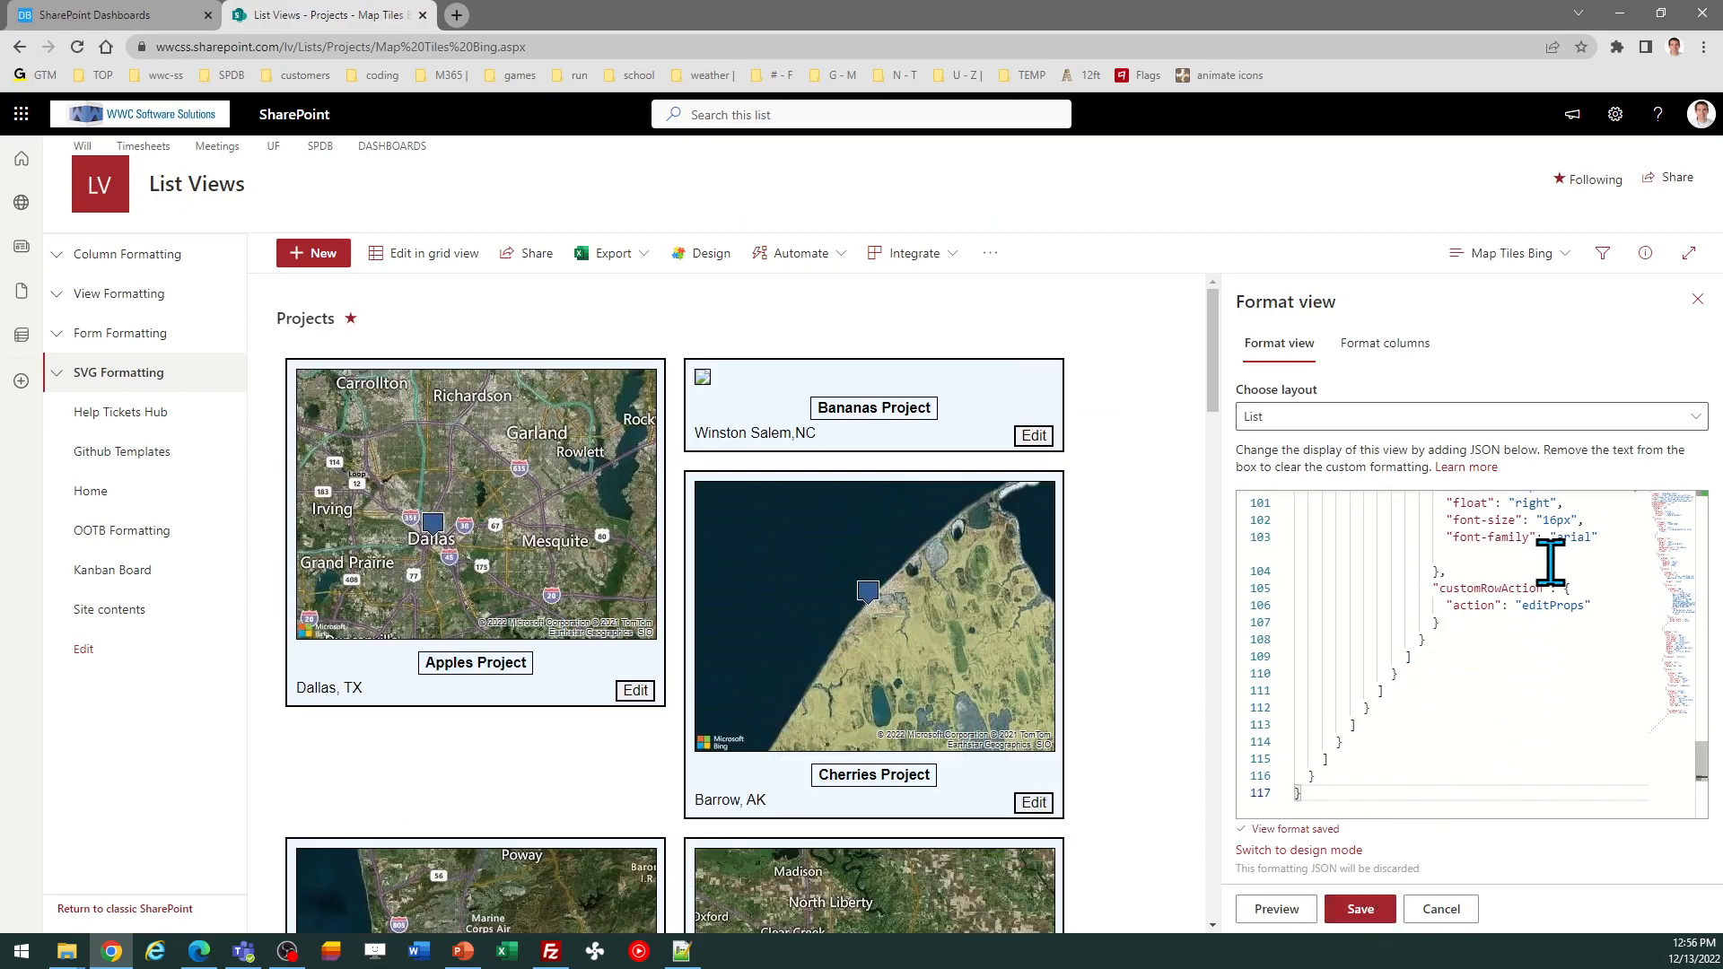
pyautogui.click(1697, 299)
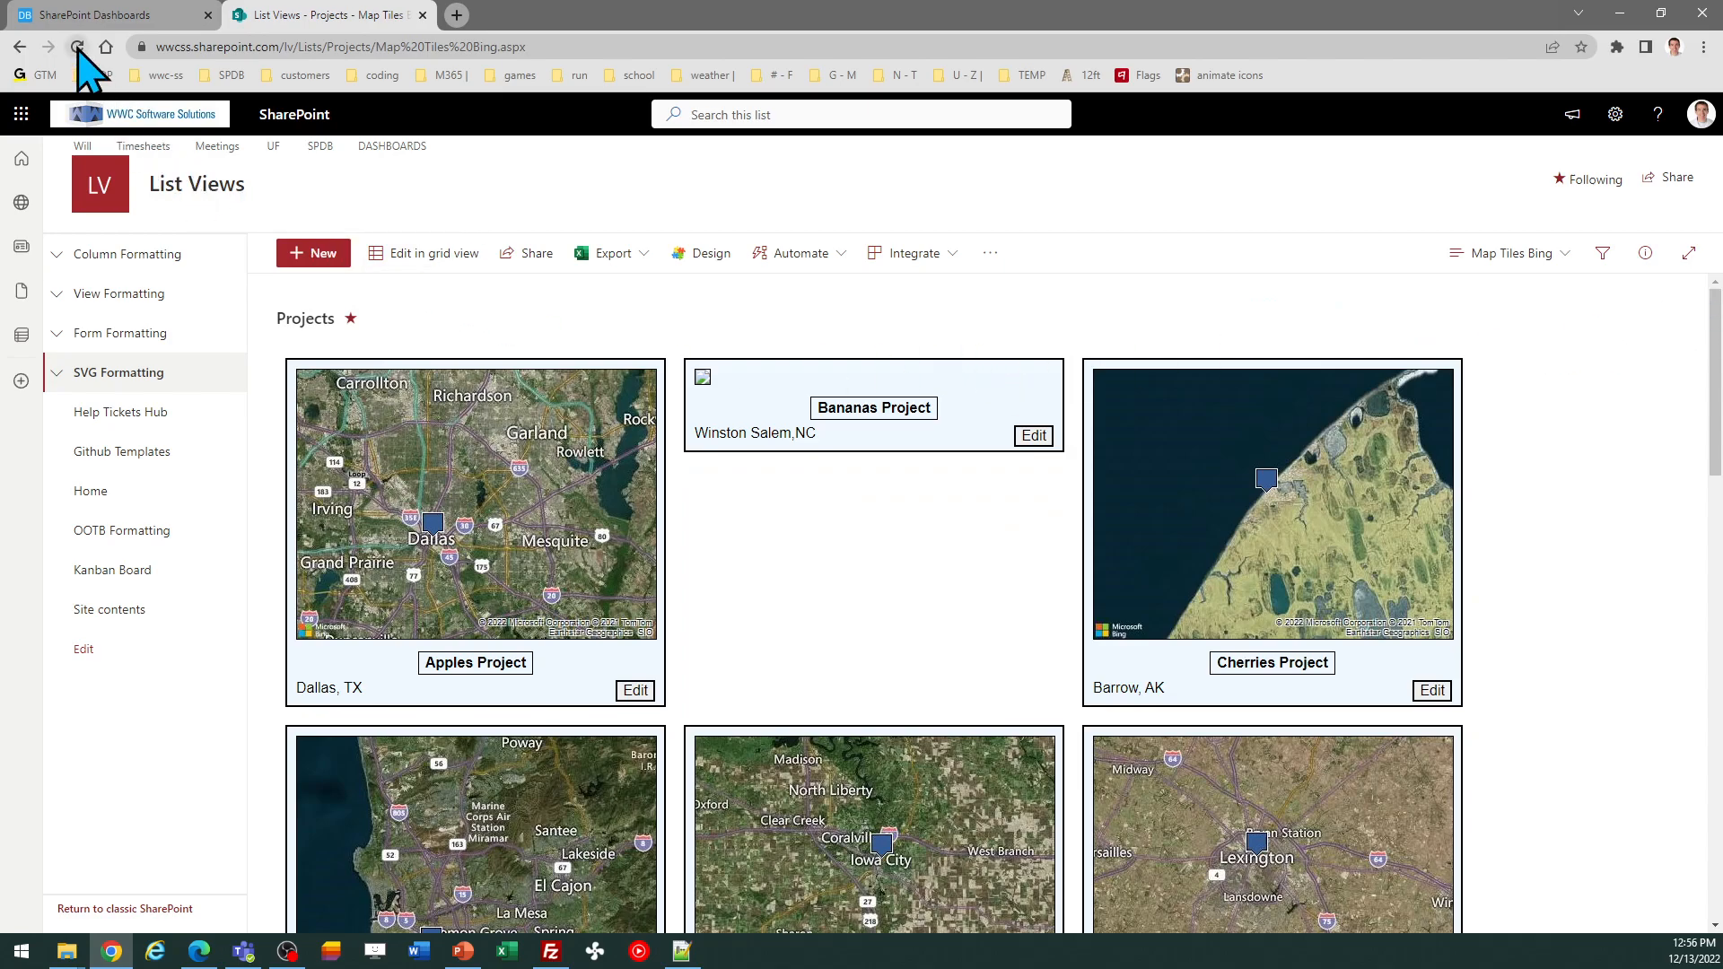
pyautogui.click(77, 47)
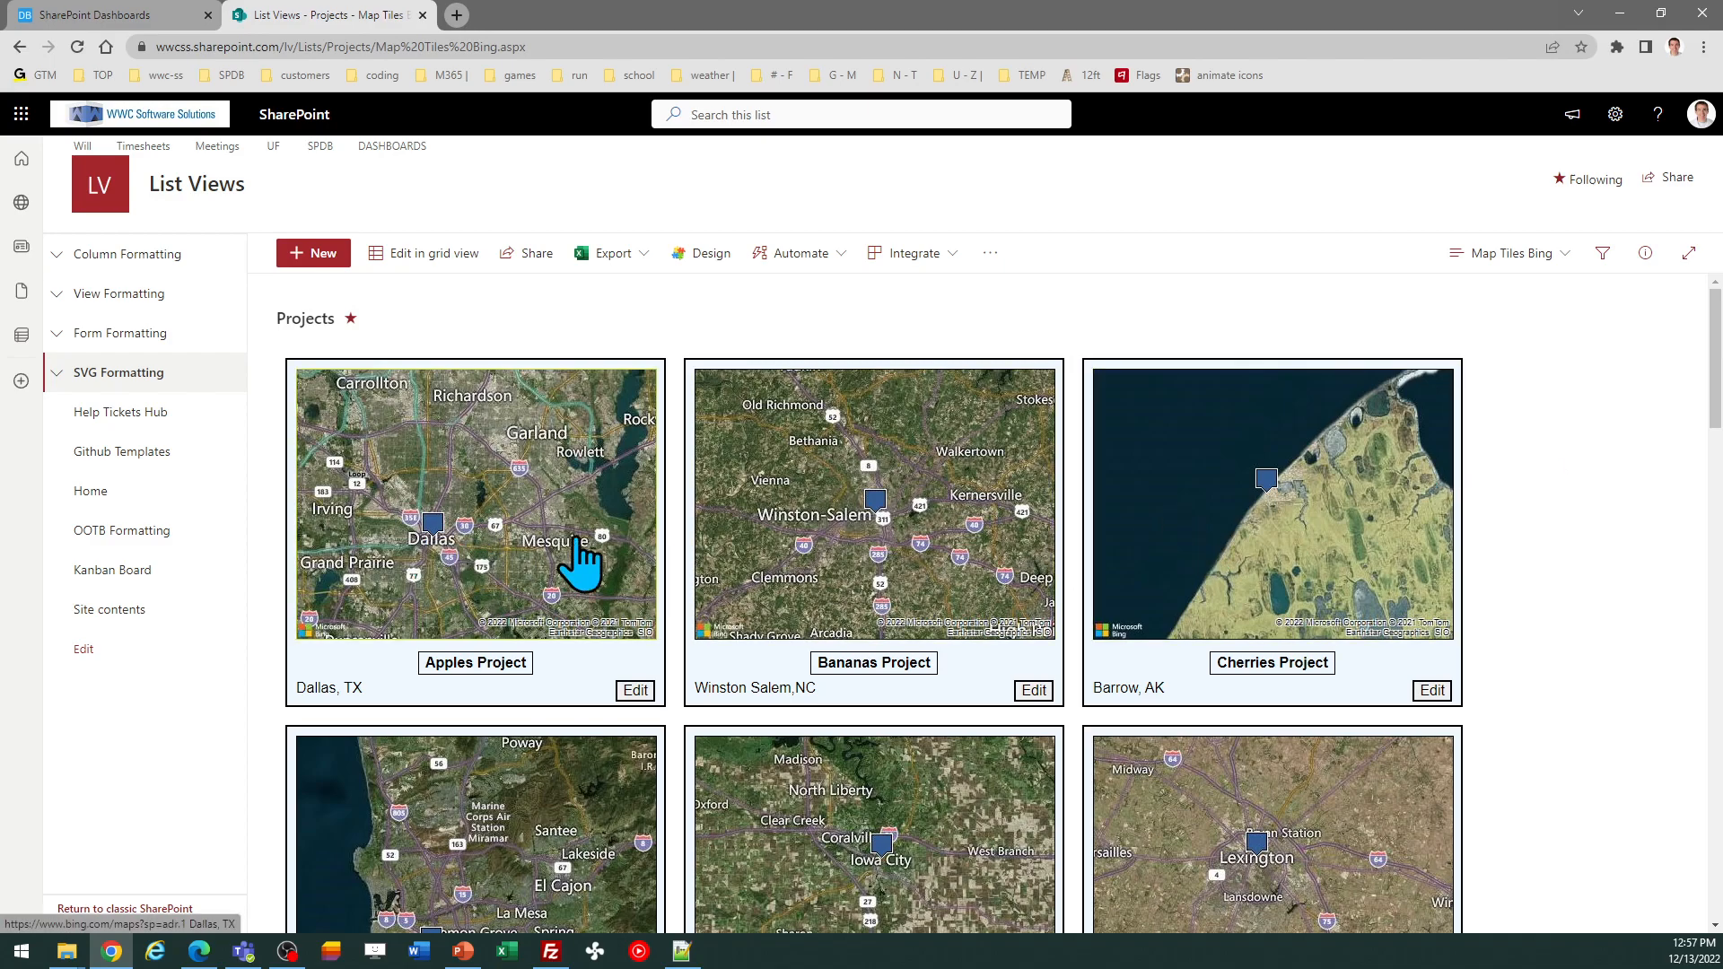
# Step: View the Bananas Project location in Bing Maps, close that page and return to SharePoint Dashboard Maker Pro
pyautogui.click(906, 528)
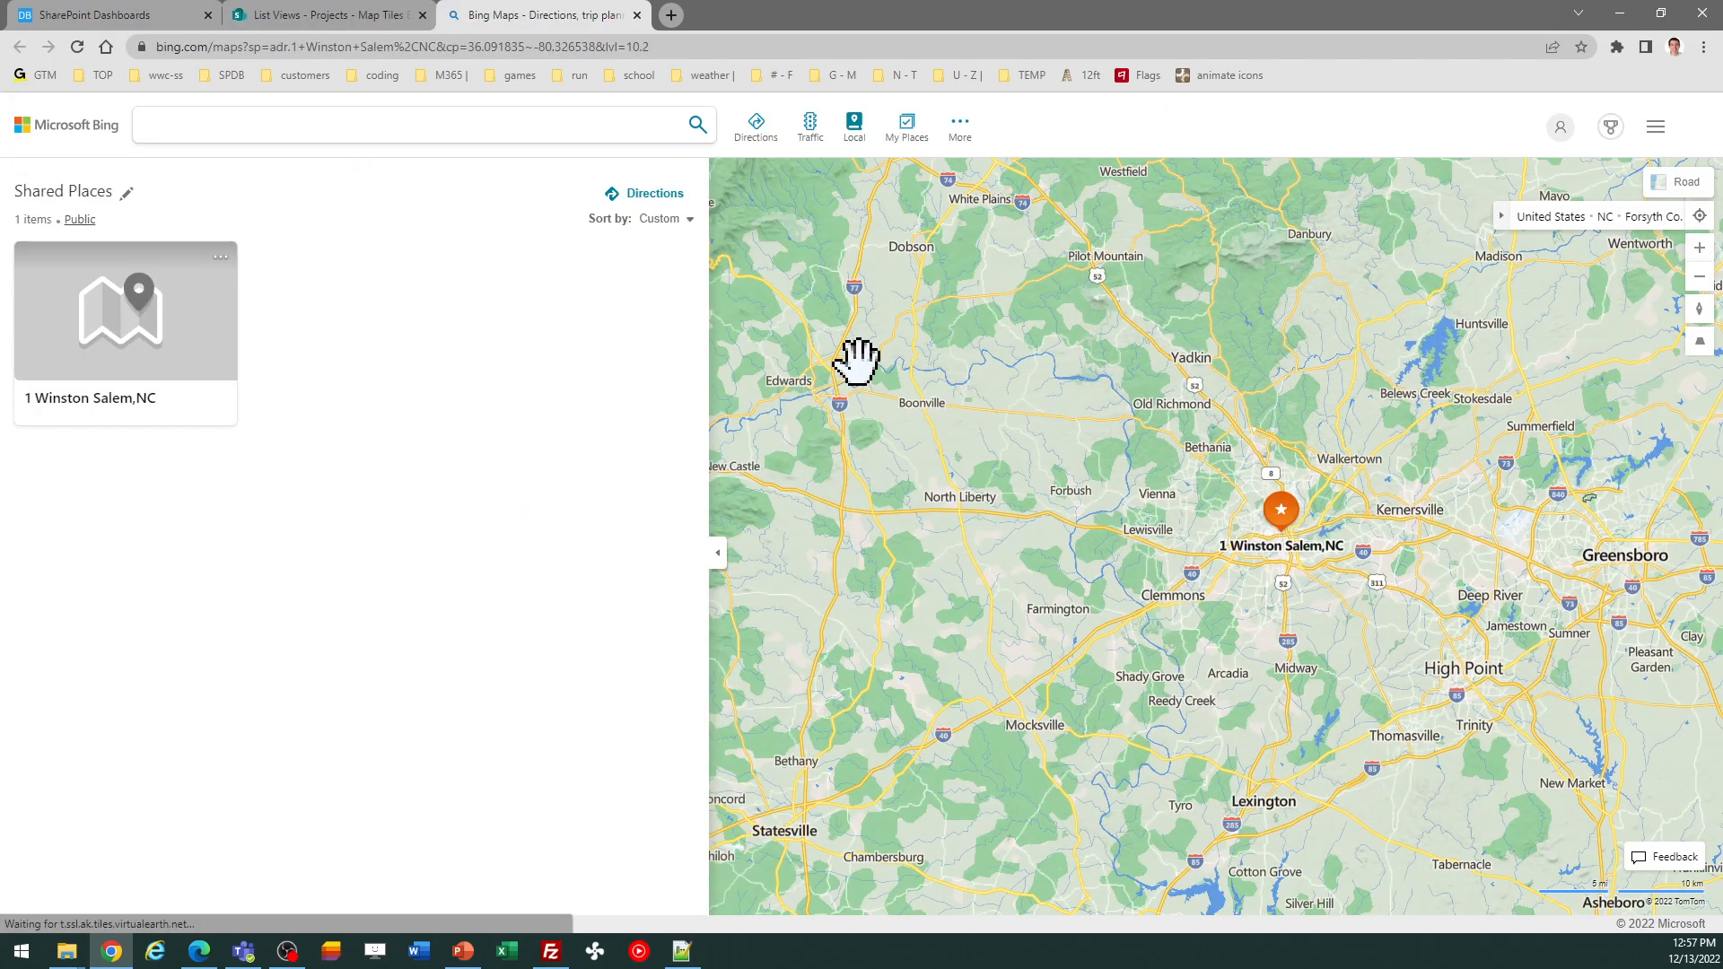
pyautogui.click(638, 15)
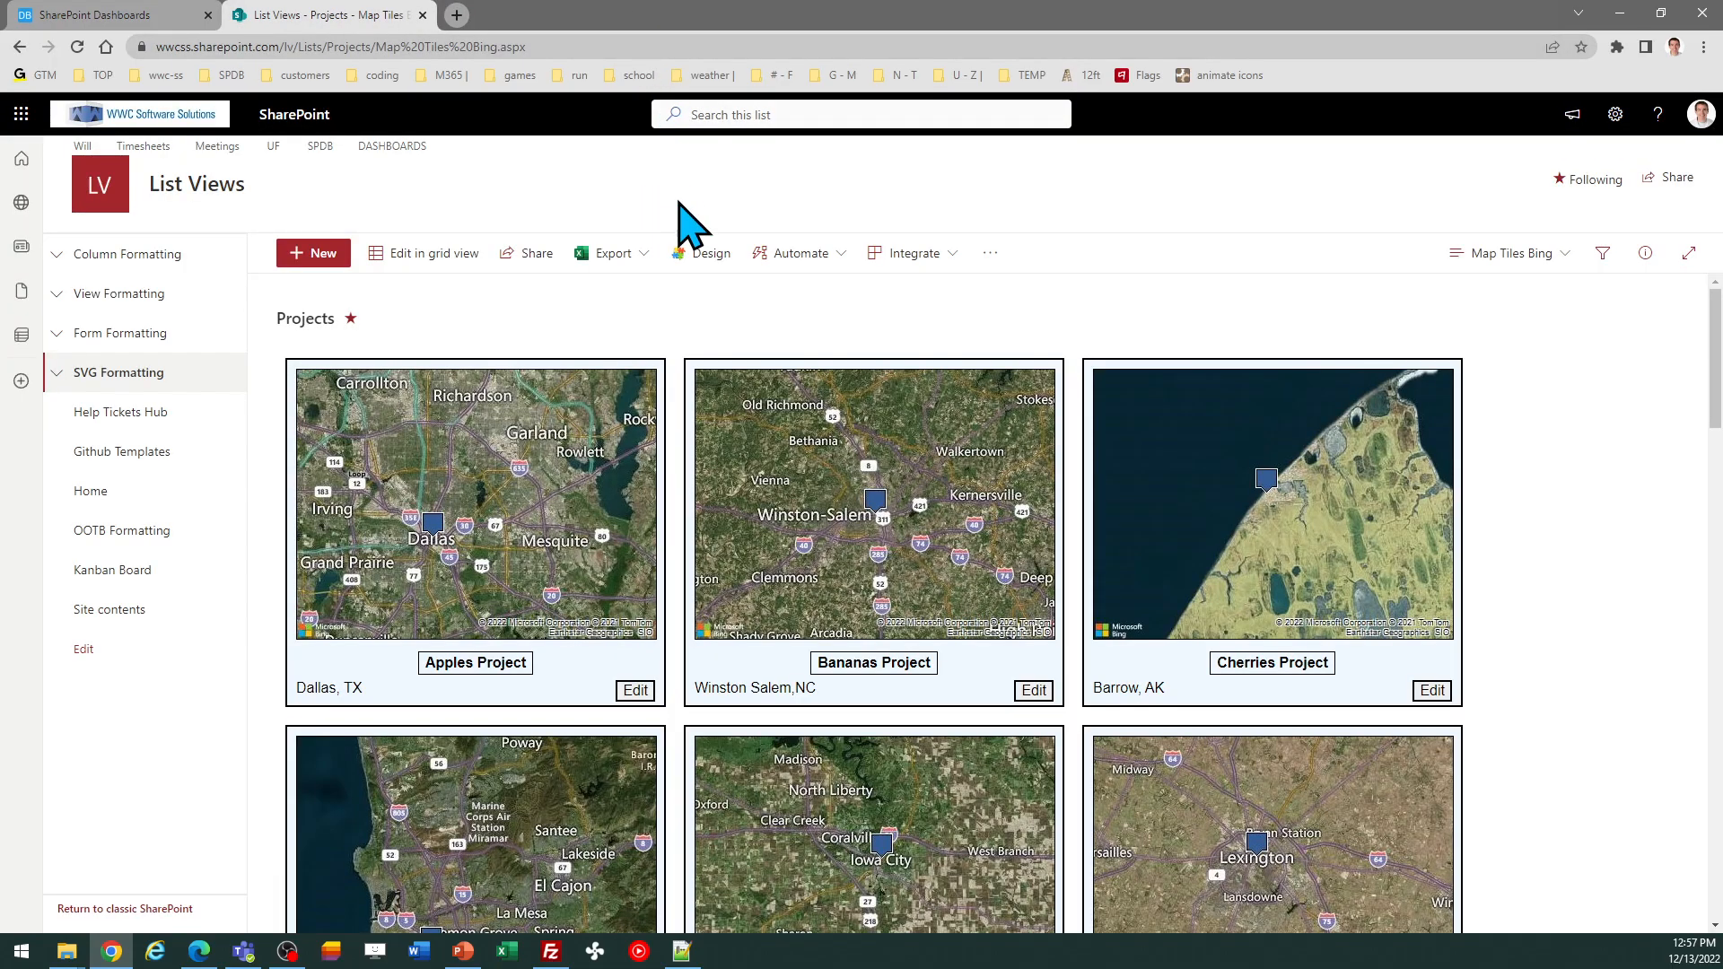
pyautogui.click(125, 16)
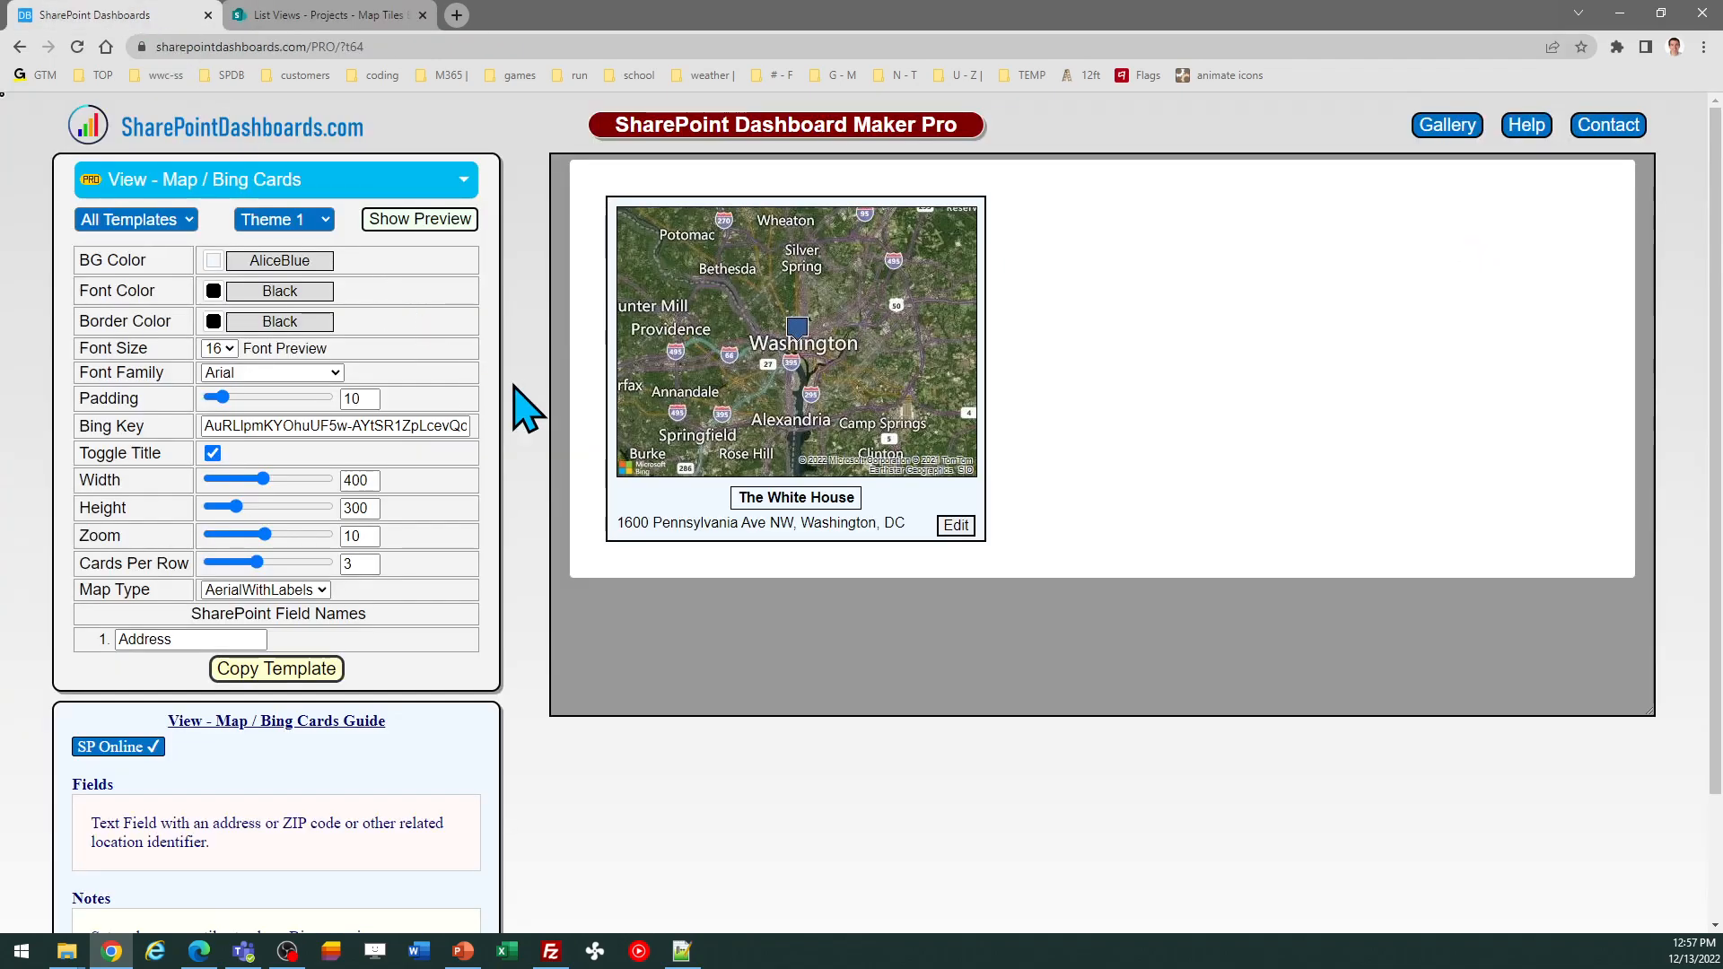